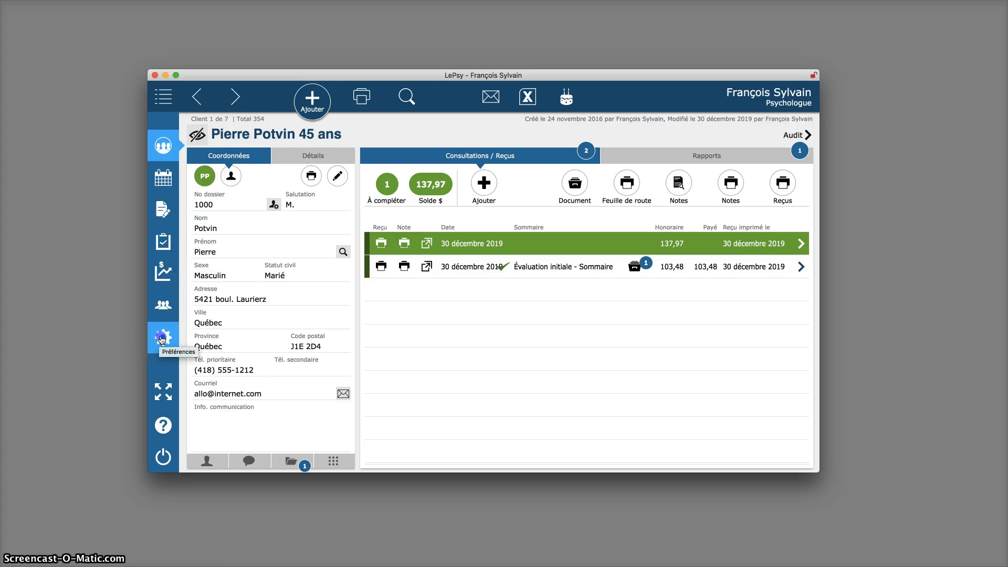
- Open the preferences and view the file selection for the practice logo without inserting an image
click(162, 335)
drag(424, 75, 418, 72)
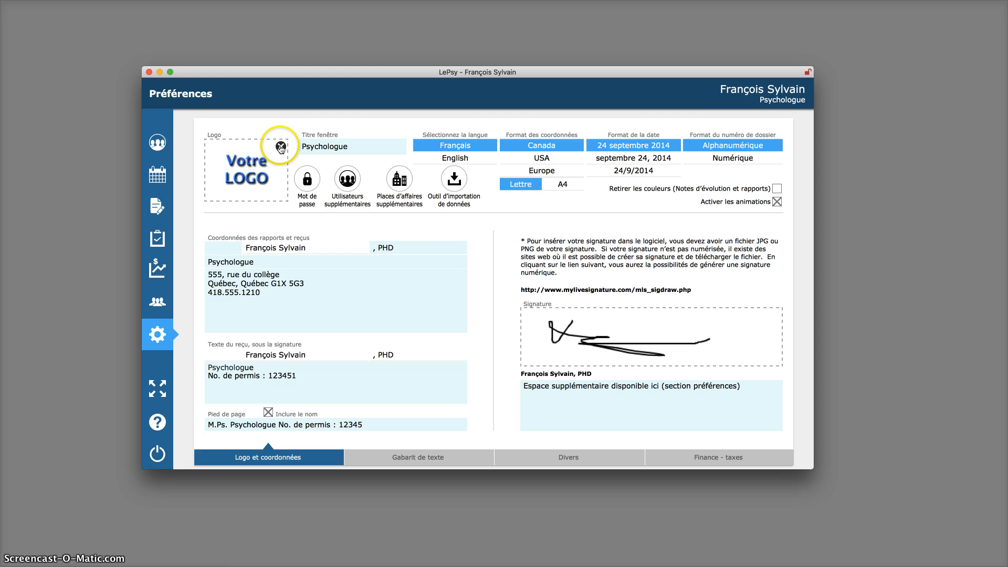
click(229, 171)
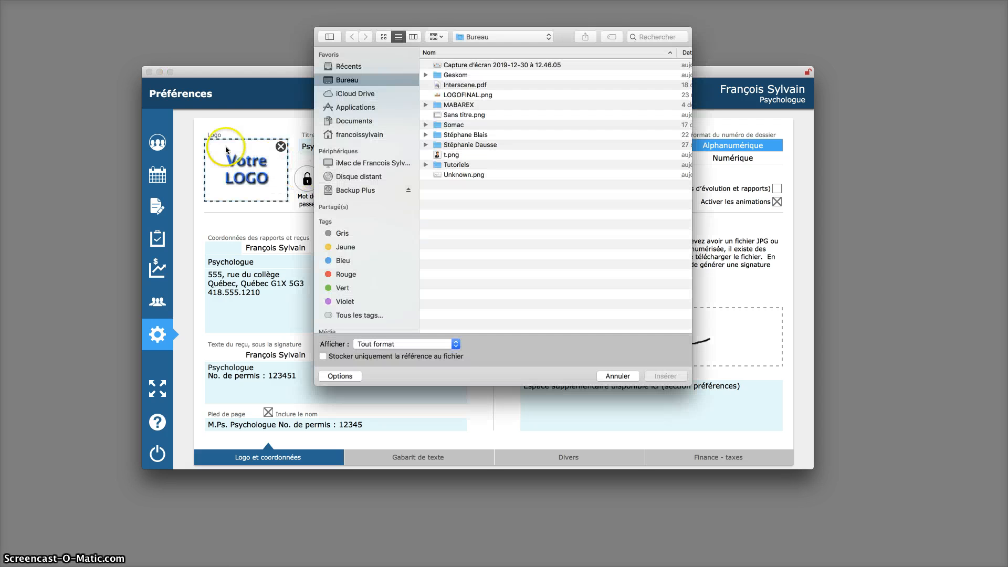
click(613, 376)
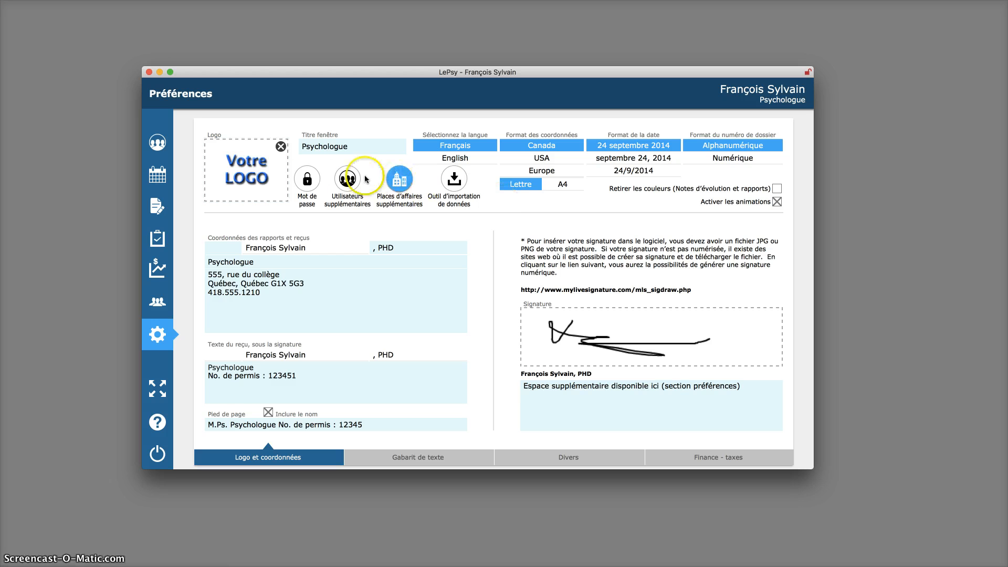
- View the window title field and the form for changing the account password, and close the form
click(369, 149)
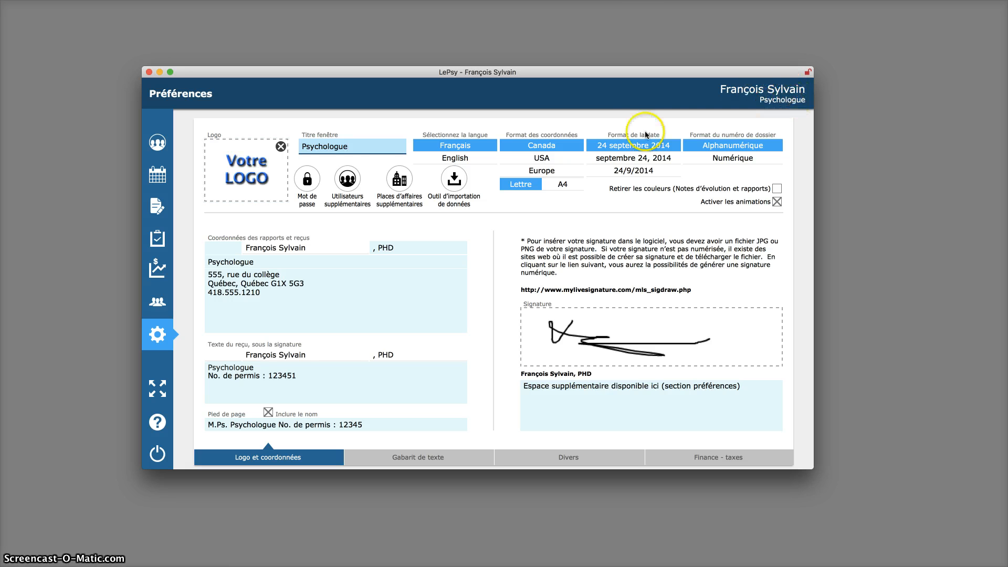
click(305, 179)
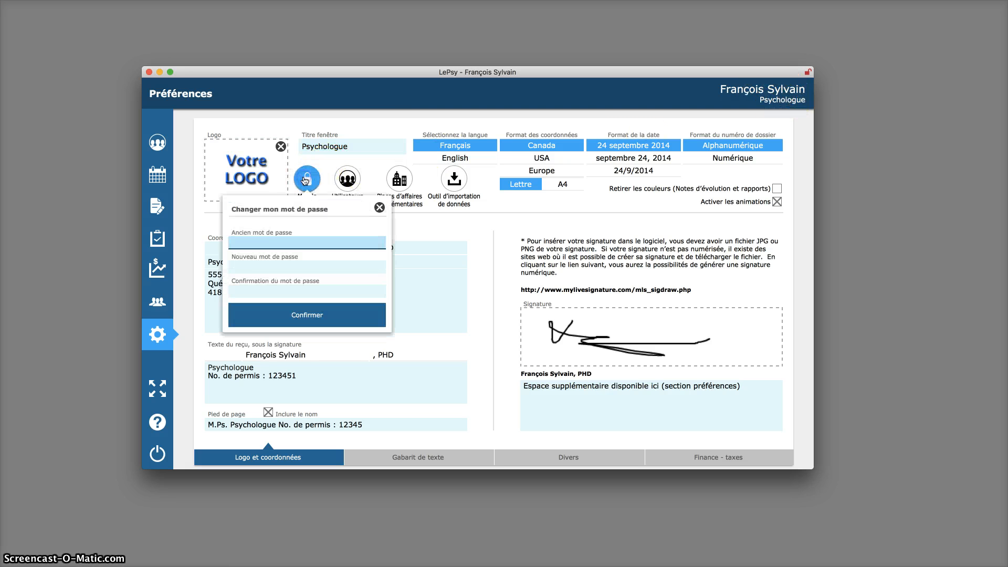
click(380, 208)
- Examine the additional users list, including the profile choices and access rights of the Test account, and close it
click(353, 182)
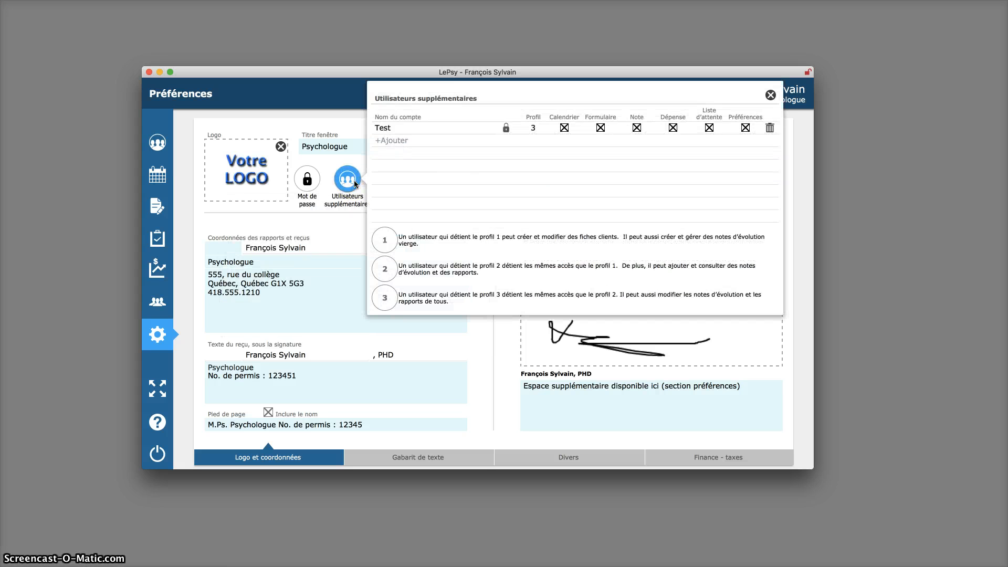
click(541, 199)
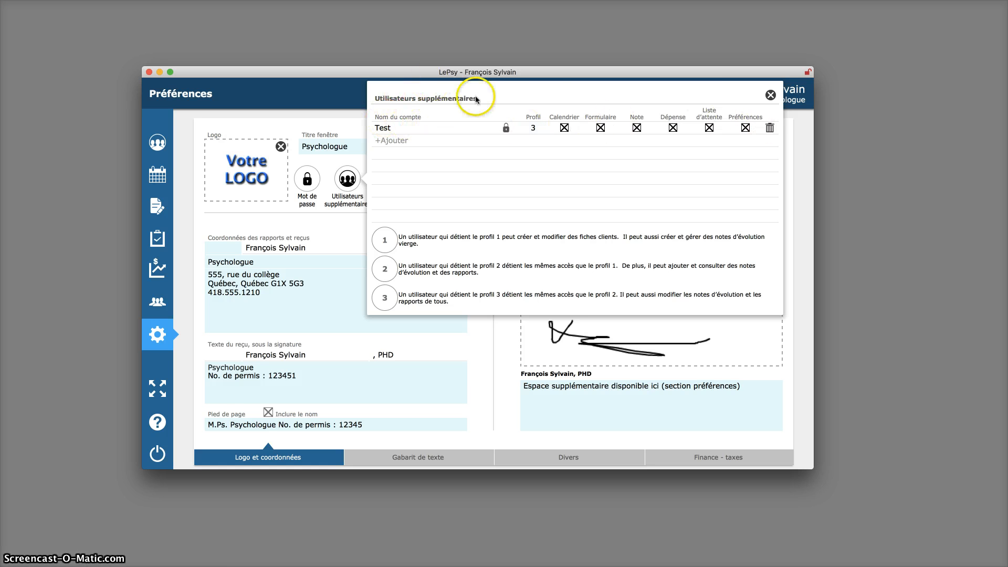
click(531, 128)
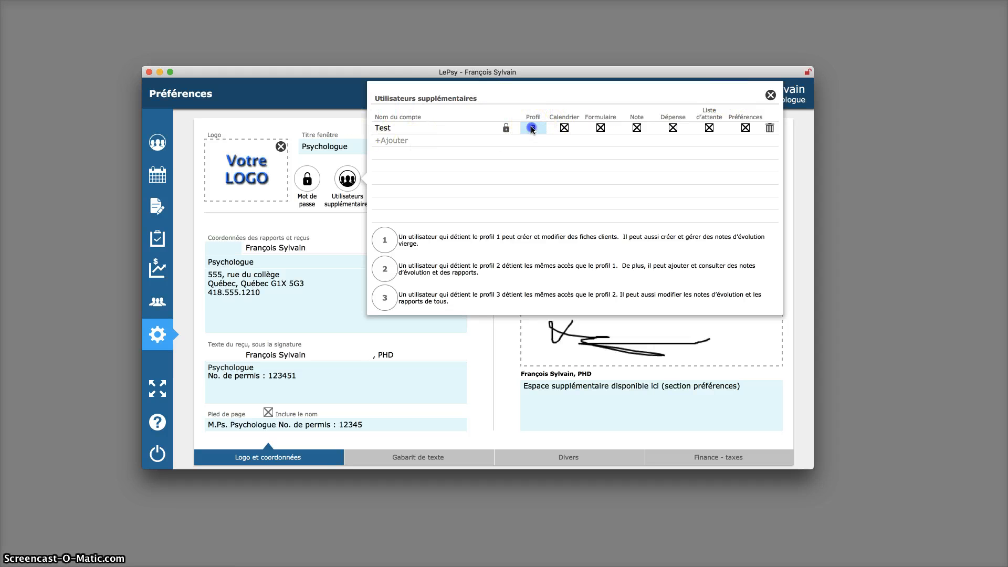
click(532, 129)
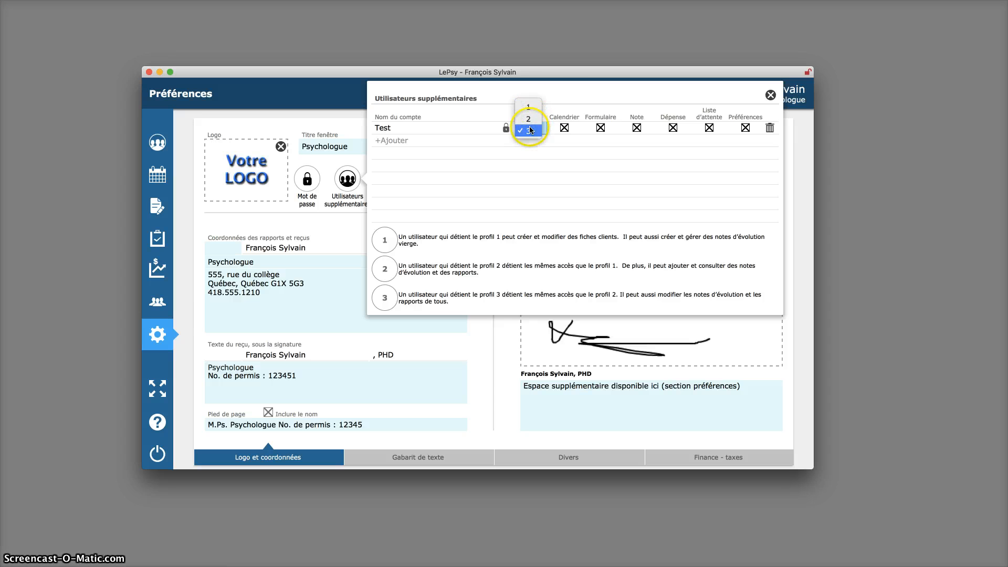
click(558, 104)
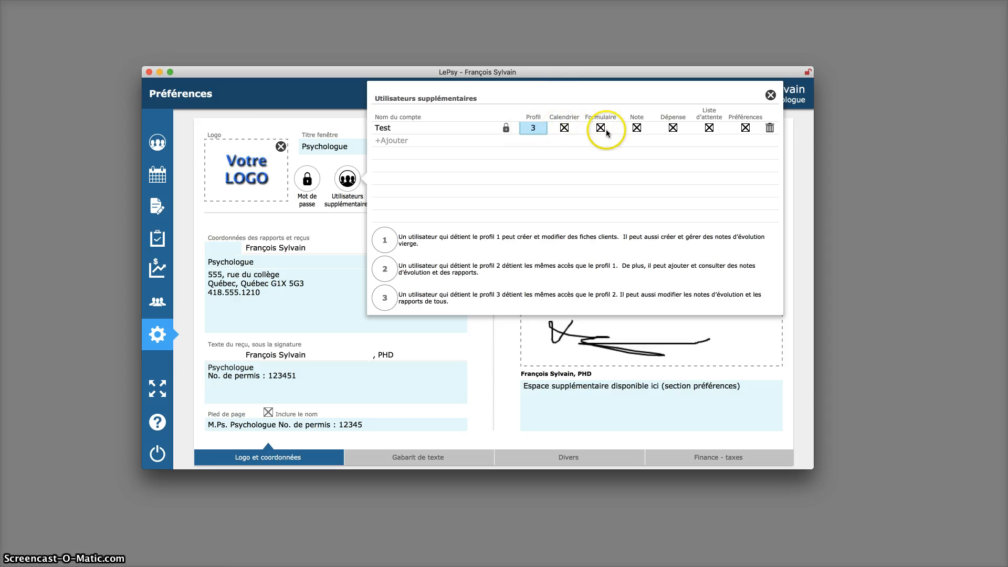
click(686, 90)
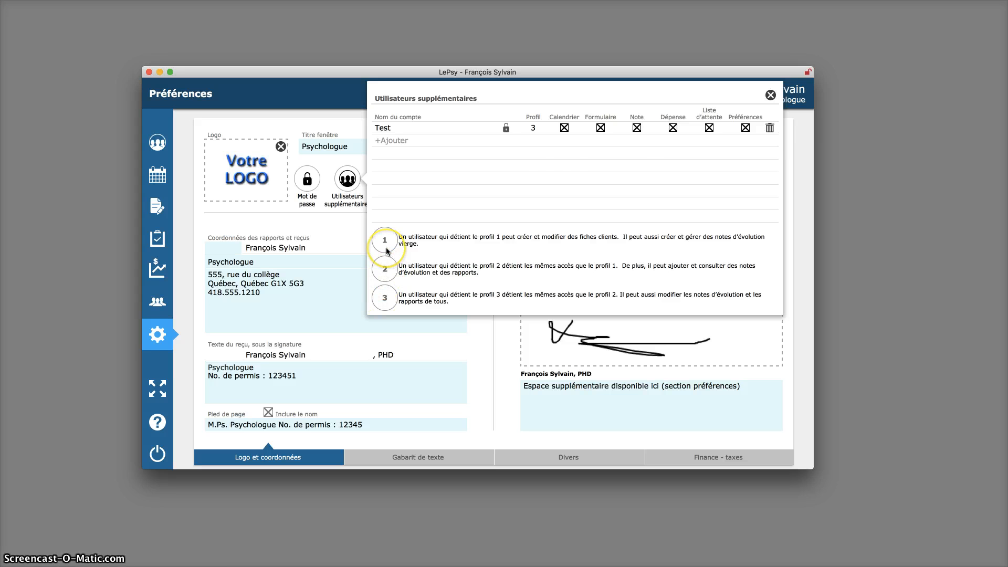
click(770, 95)
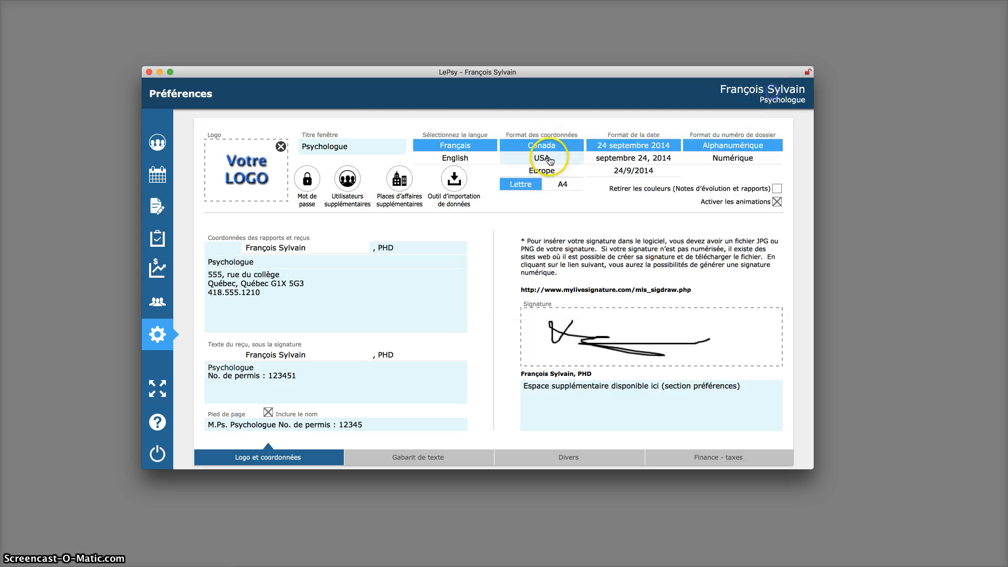
- Examine the additional business places list, including its addresses, the blank entry and the delete options, and close it
click(402, 180)
click(481, 188)
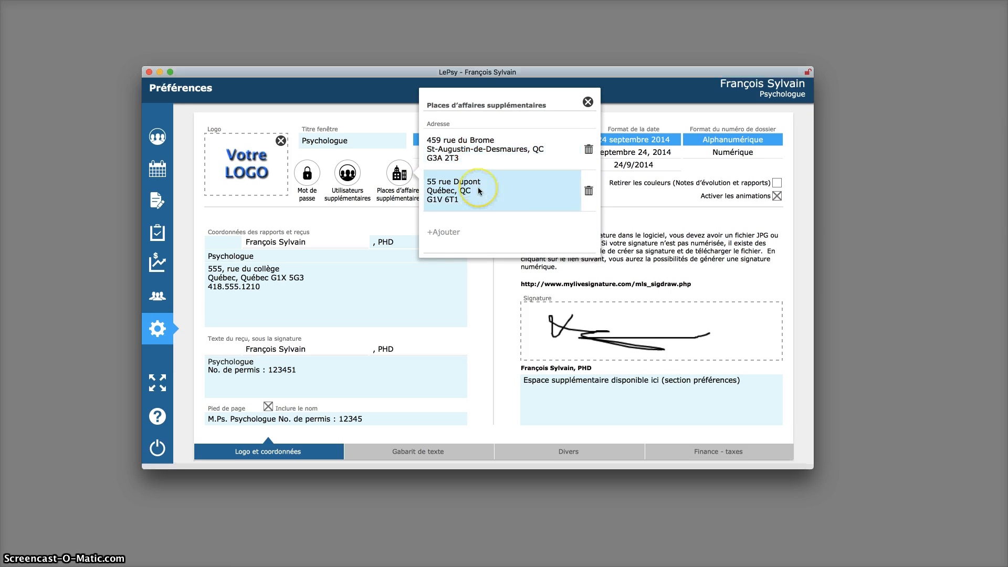
click(473, 154)
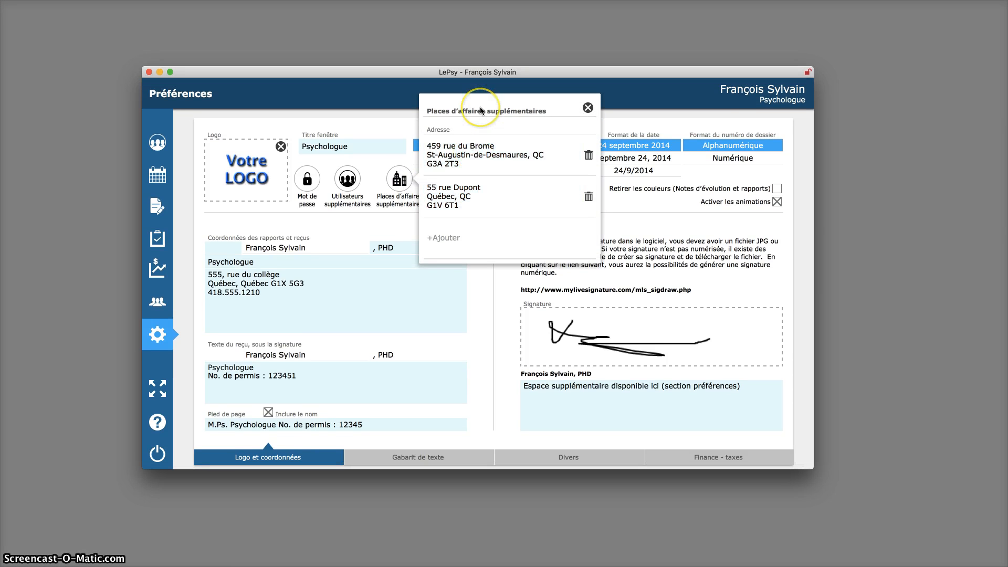
click(468, 190)
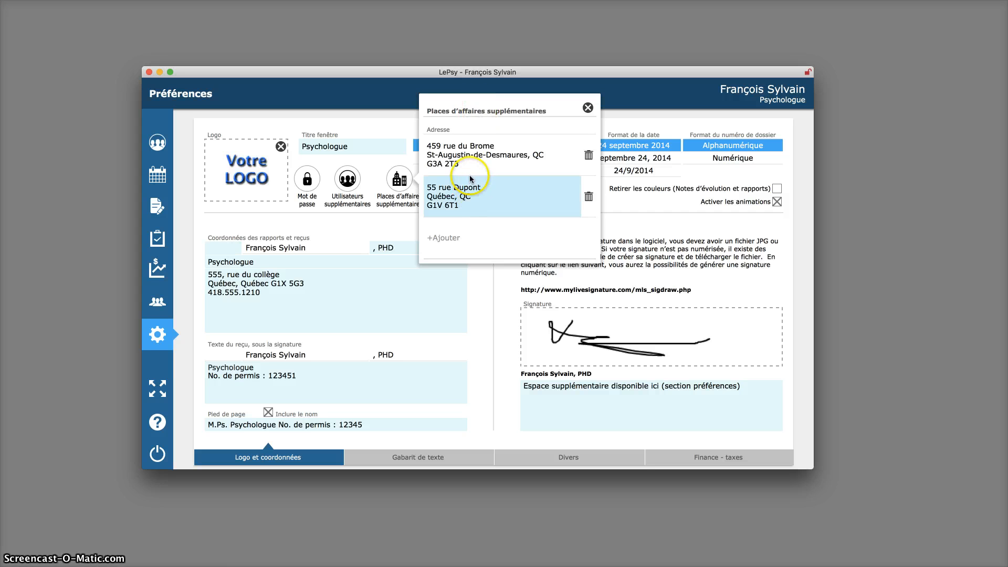
click(471, 149)
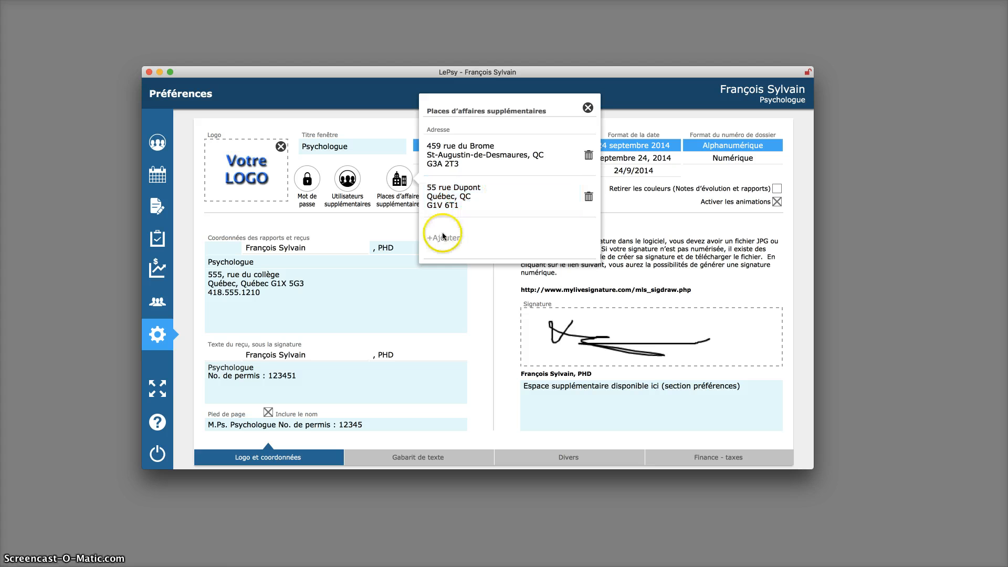
click(442, 234)
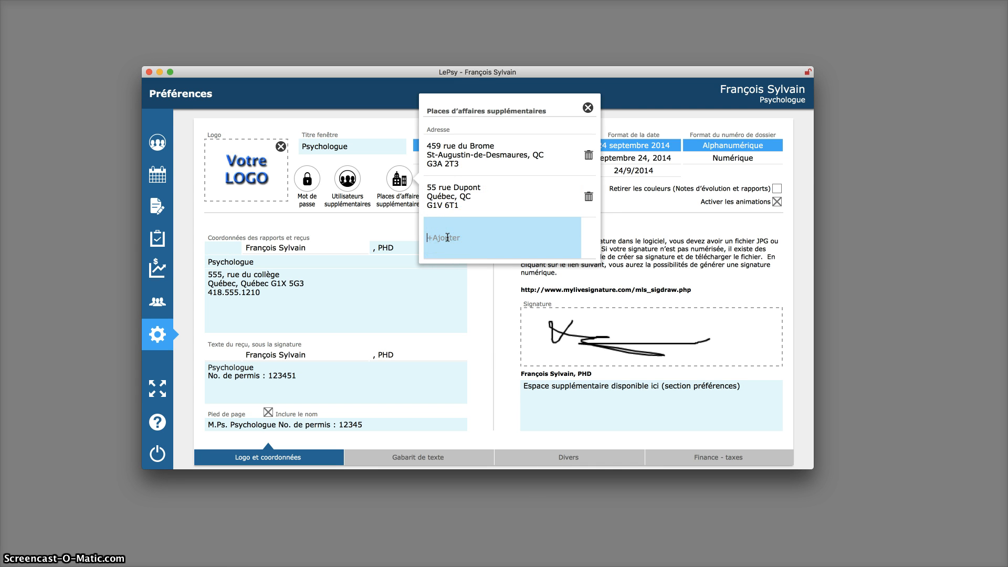
click(495, 162)
click(587, 155)
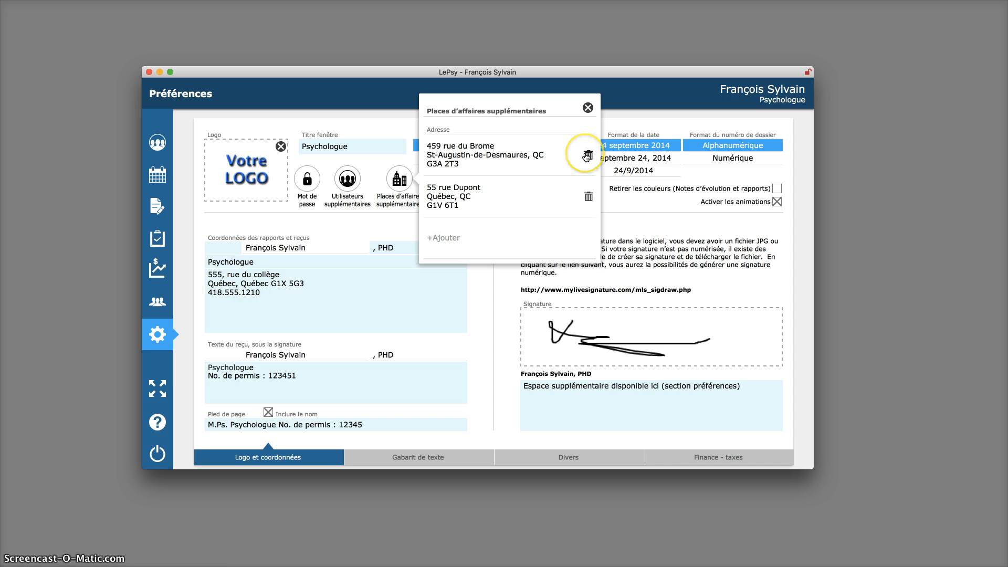
click(586, 199)
click(590, 157)
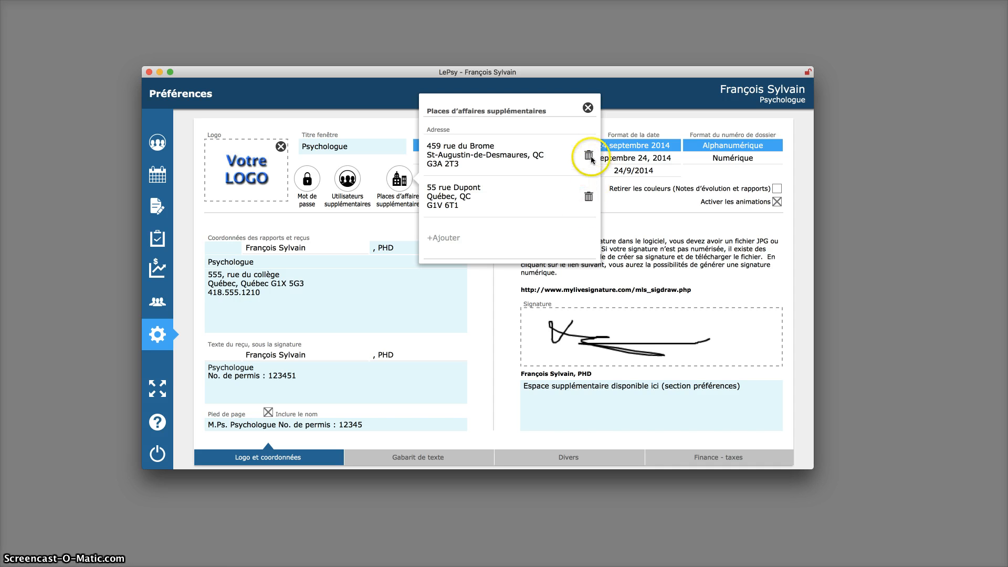
click(587, 107)
- Try English as the interface language and restore Français
click(495, 160)
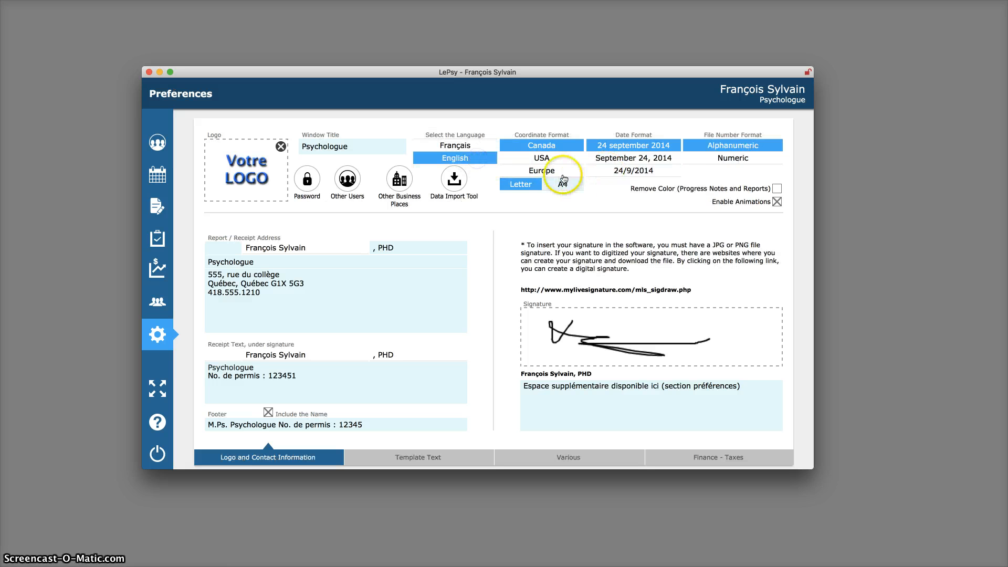
click(459, 146)
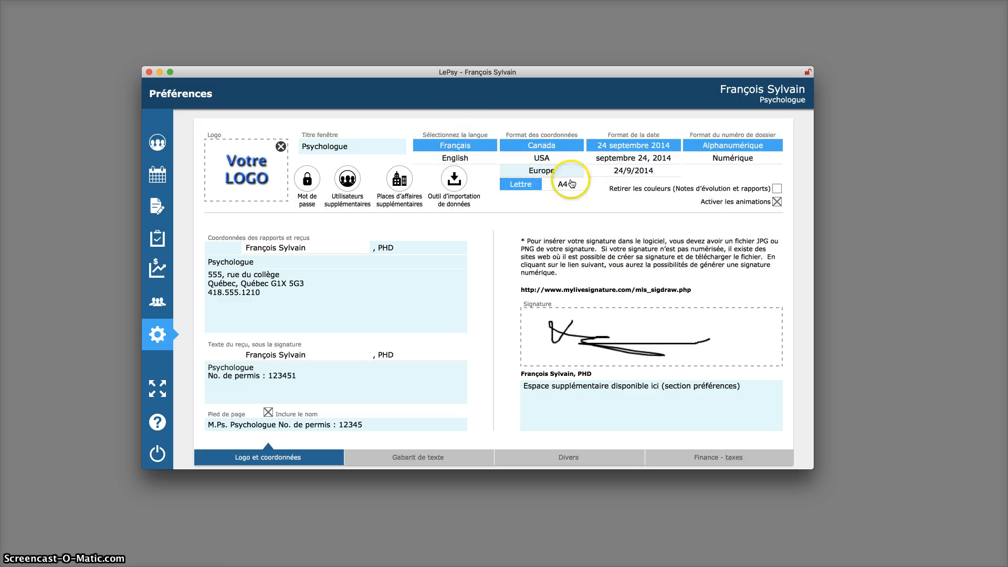
- Compare the USA and Canada coordinate format options with the contact fields in the client file
click(561, 157)
click(560, 149)
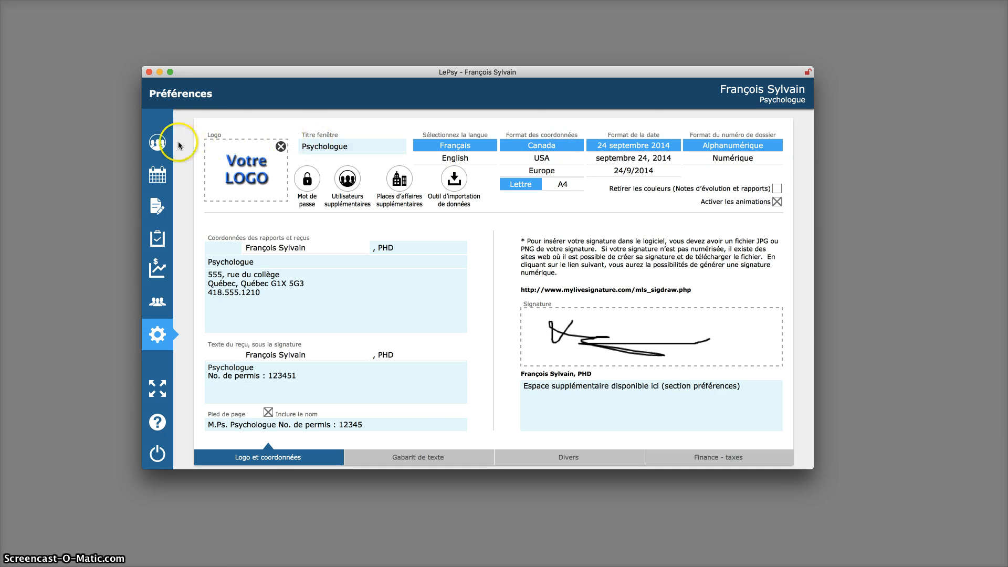
click(158, 143)
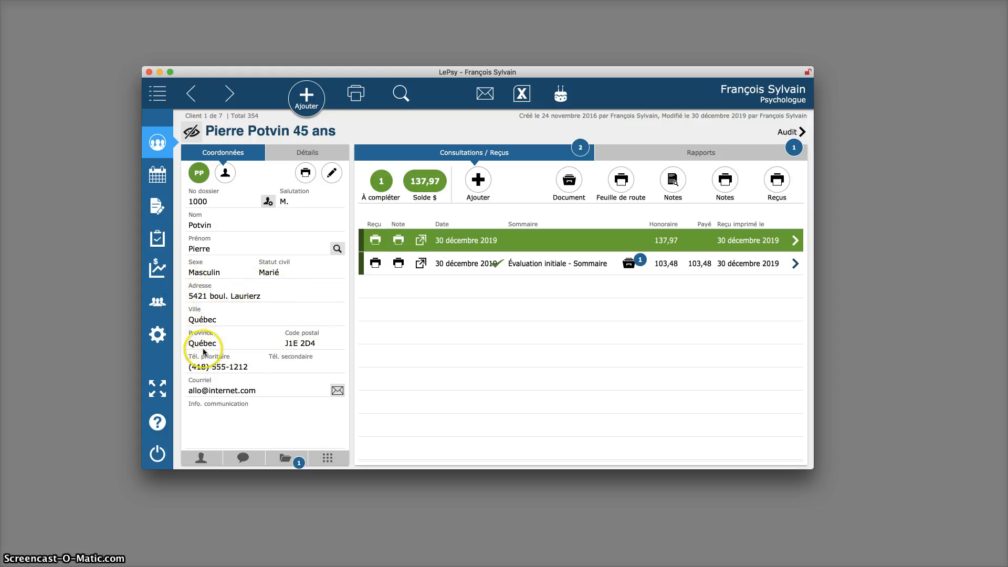
click(165, 334)
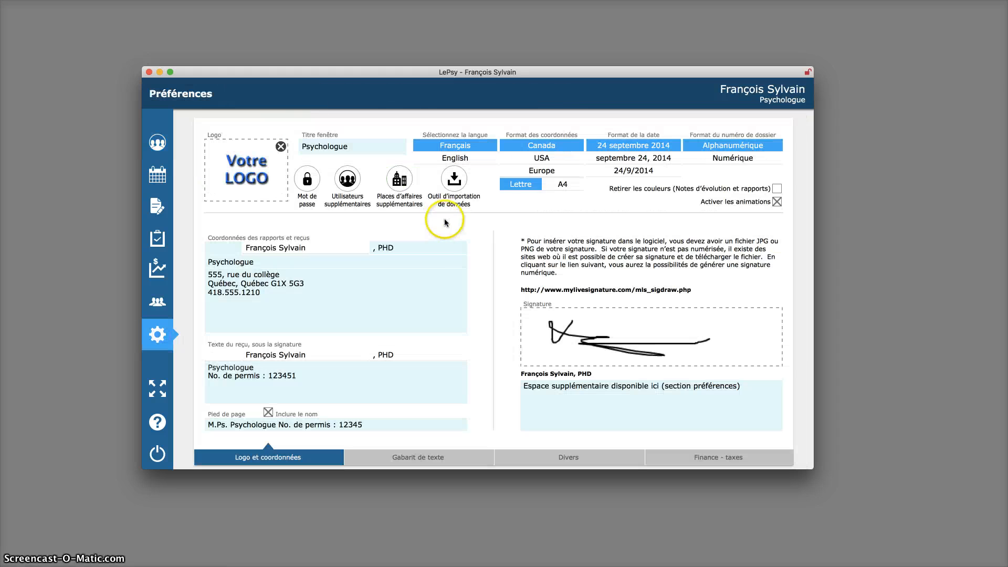
- Try the Europe coordinate format and the 24/9/2014 date format, and restore Canada, Lettre and 24 septembre 2014
click(552, 179)
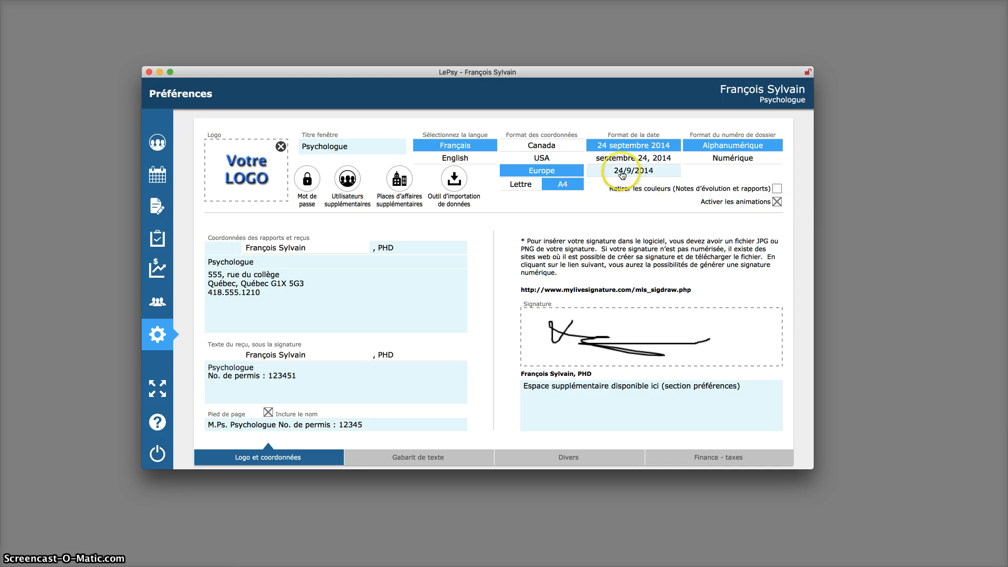
click(542, 147)
click(523, 186)
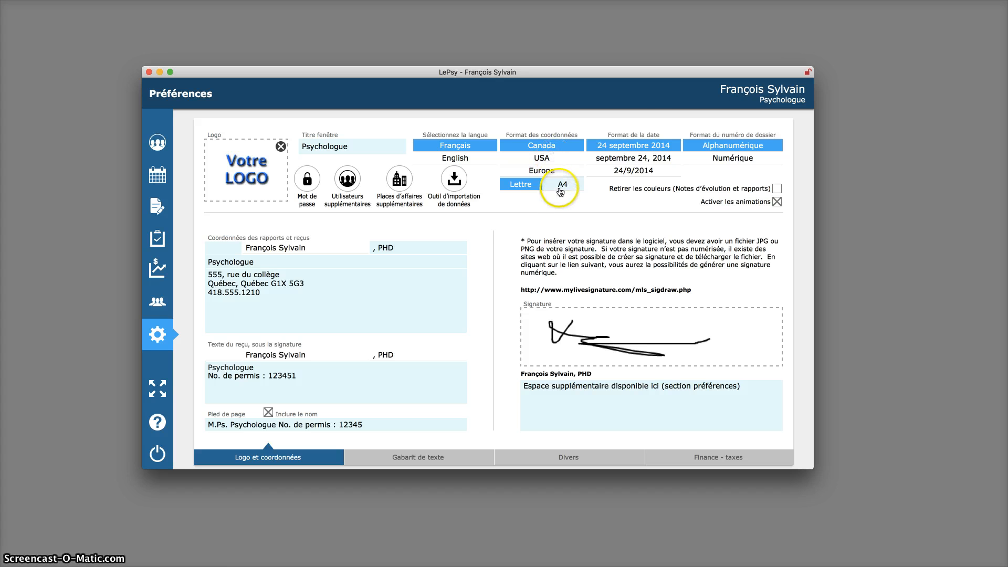
click(634, 161)
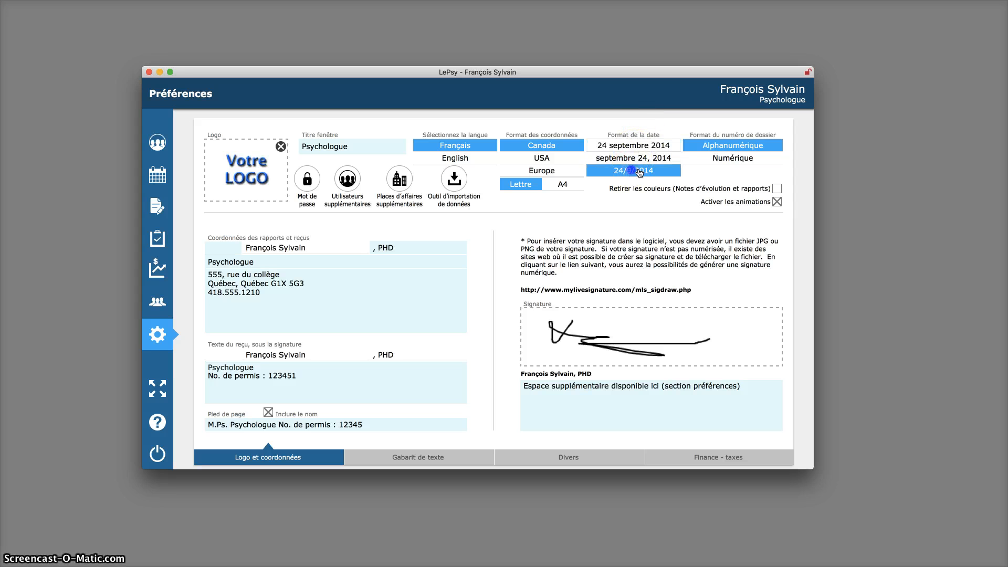
click(645, 148)
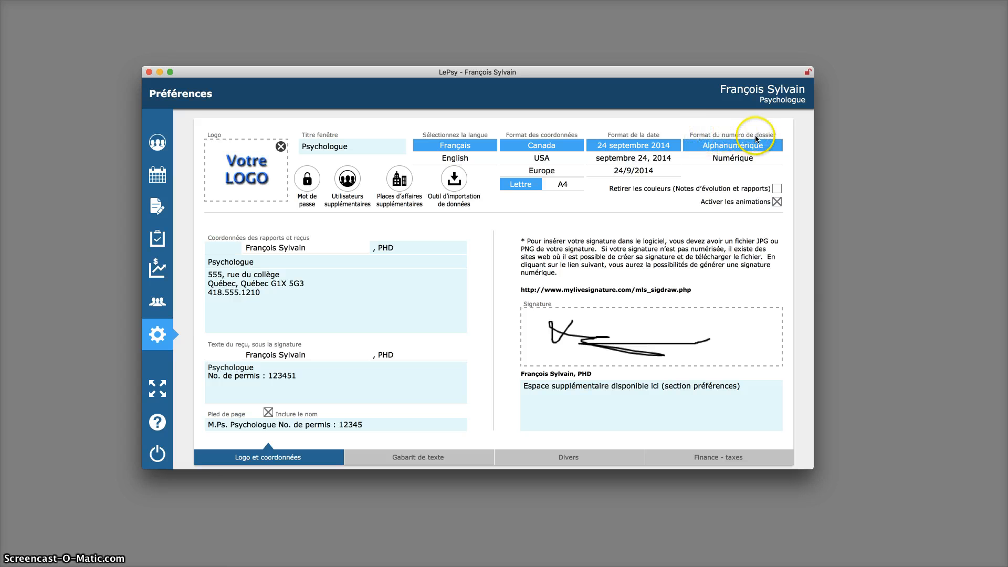
- Compare the file number format options with the file number field in the client file
click(736, 160)
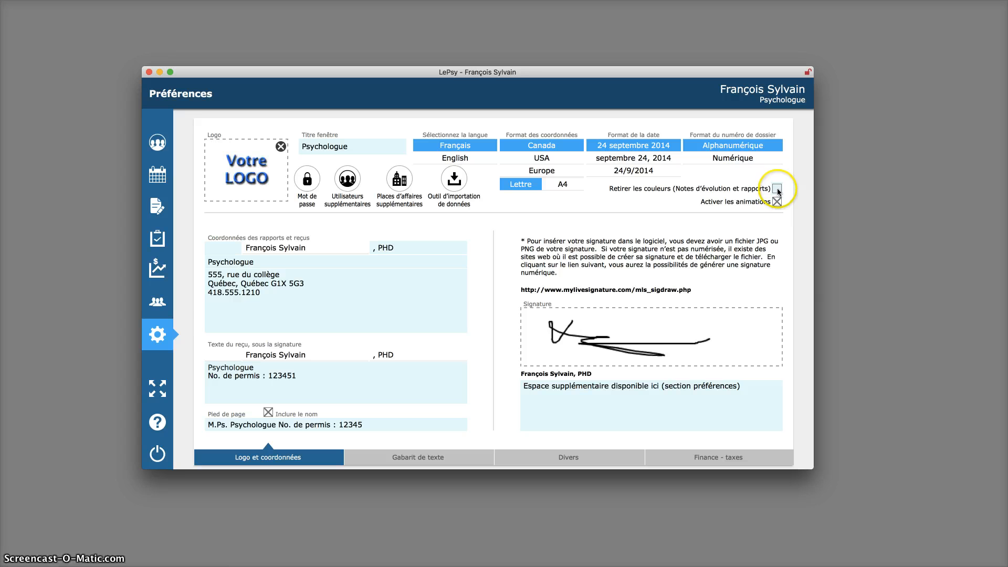
click(162, 143)
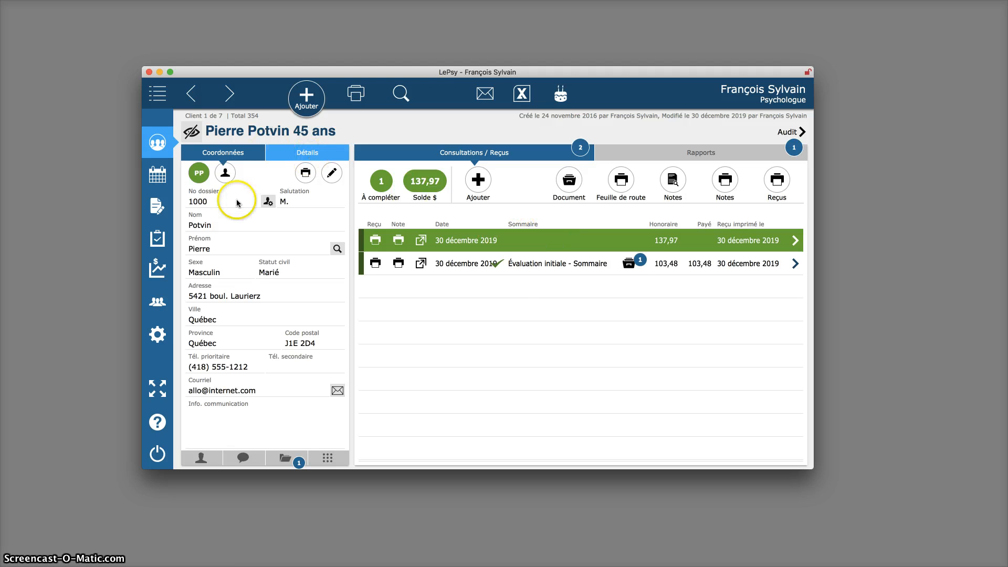
click(157, 335)
- Try removing the colours from progress notes and reports, and check the client's consultation list
click(777, 188)
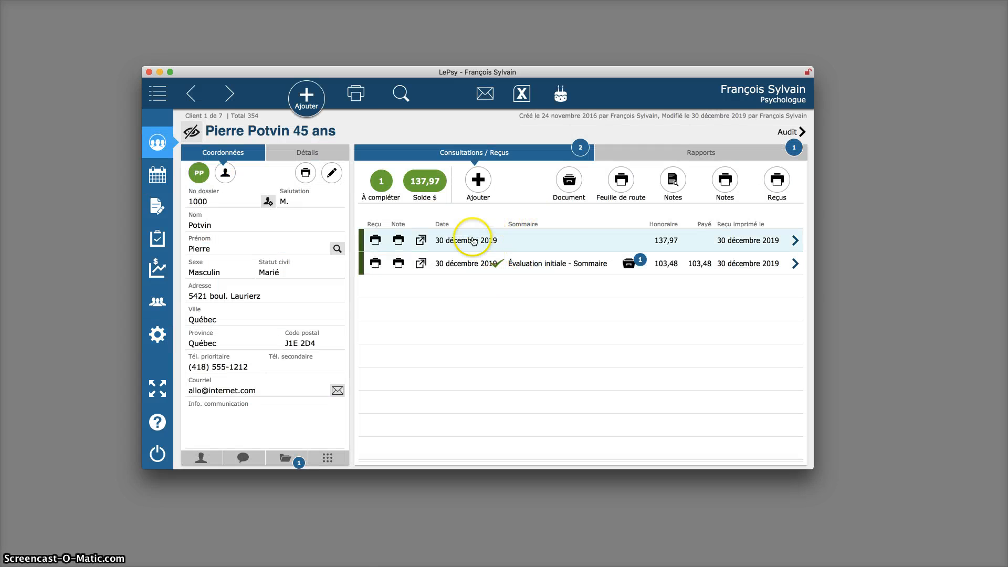
click(157, 335)
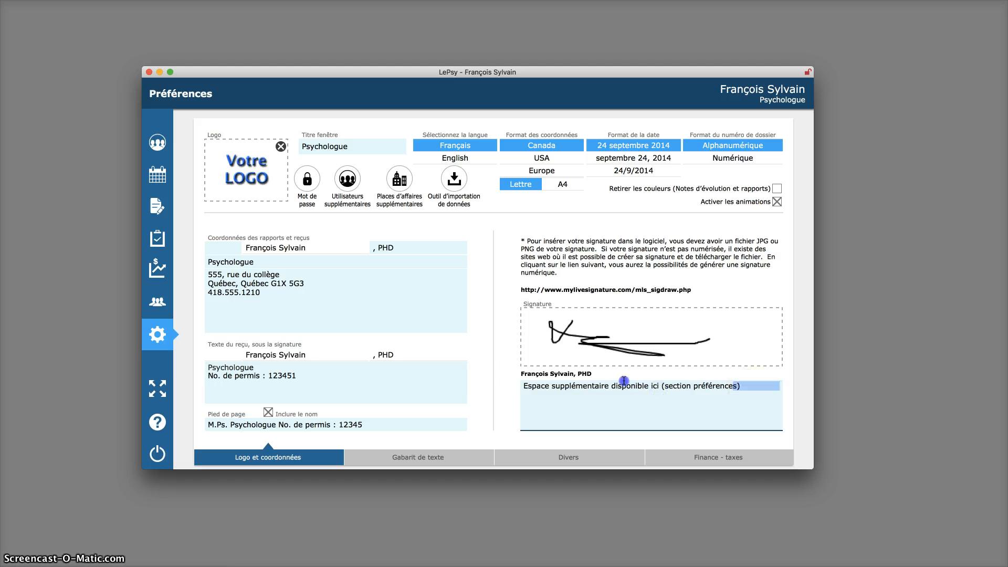
- Highlight the supplementary text below the signature, and view the Évaluation initiale text template in the preferences
drag(741, 389, 495, 374)
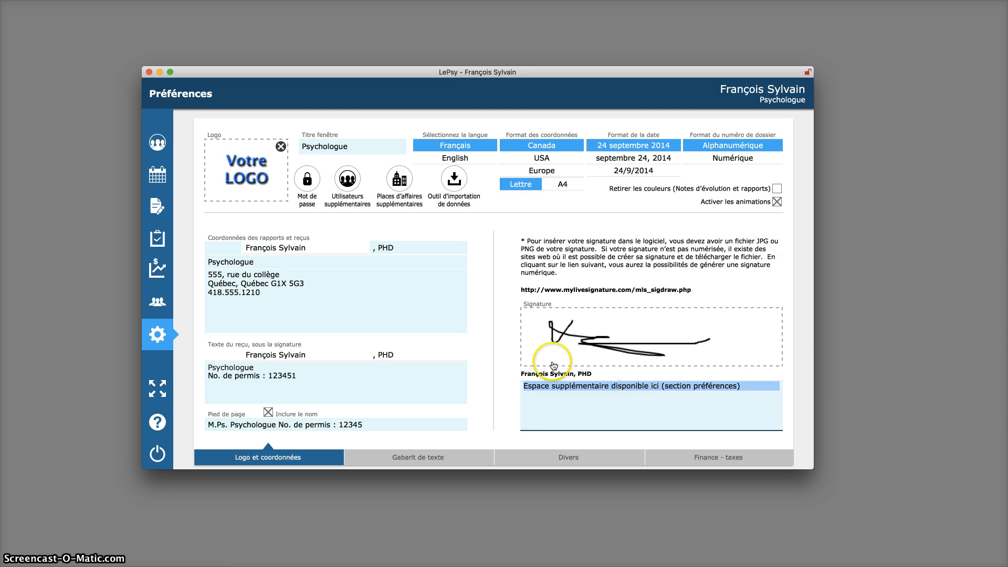
click(452, 456)
click(370, 192)
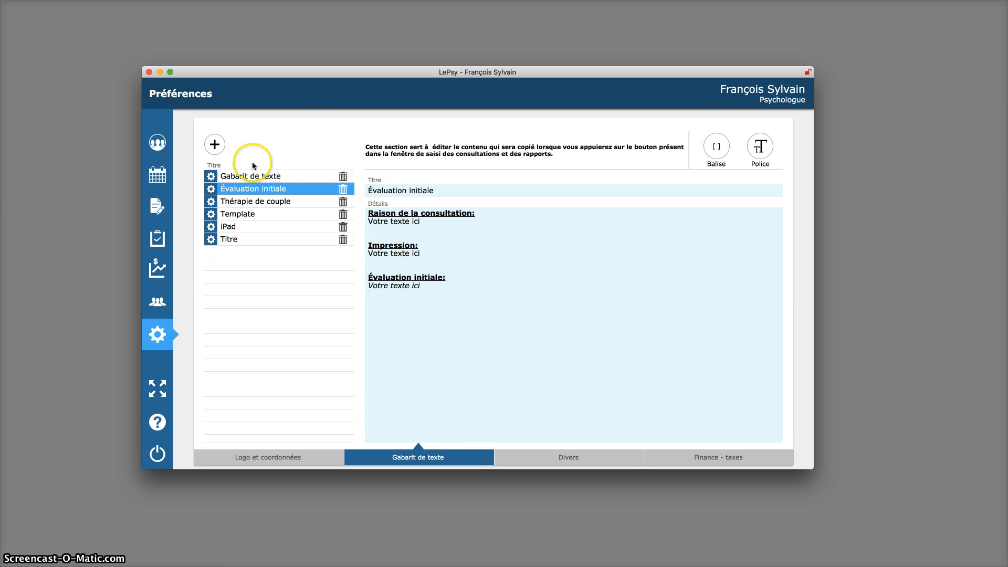
click(92, 520)
click(318, 141)
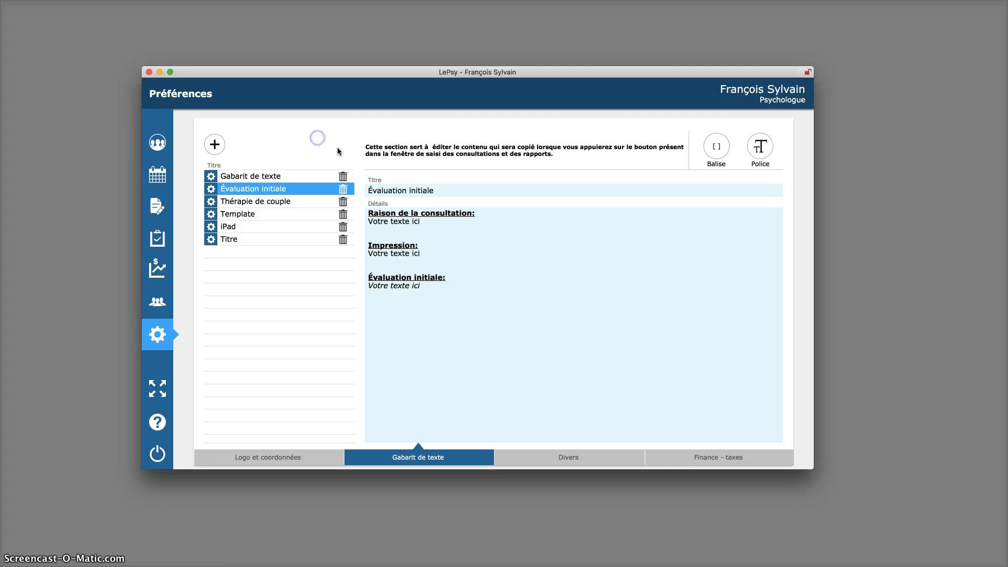
- View the title and details of the Gabarit de texte template
click(215, 144)
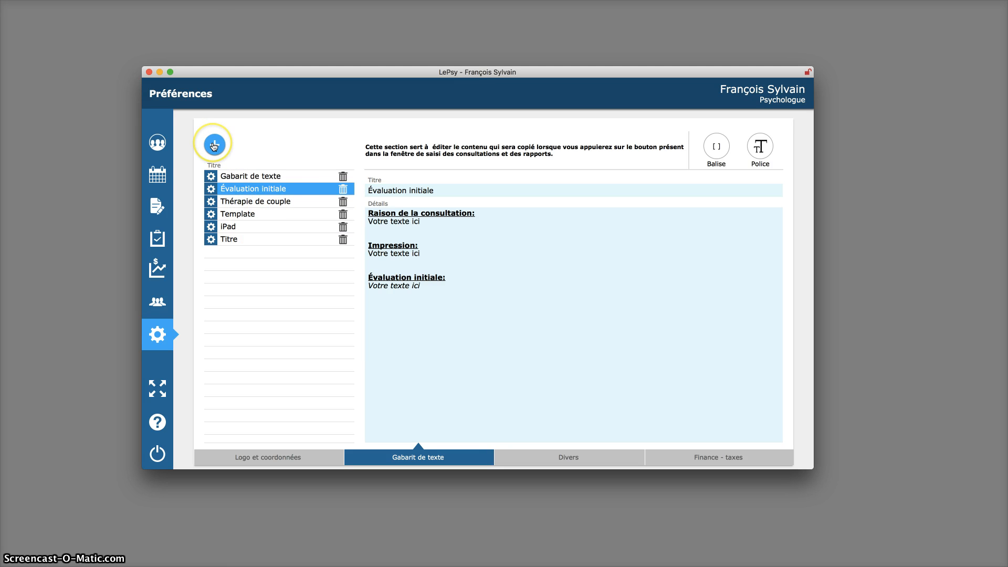
click(272, 177)
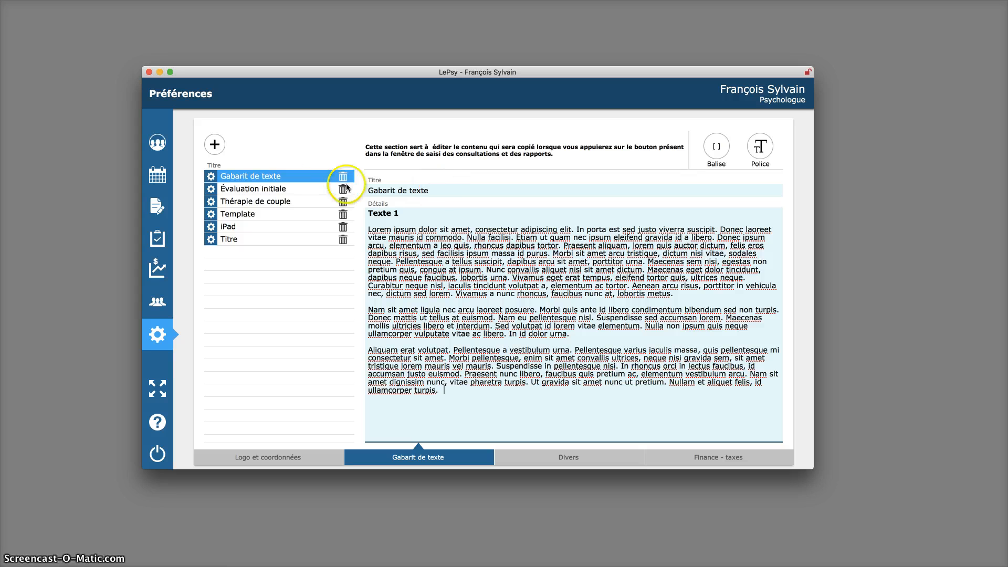
click(418, 195)
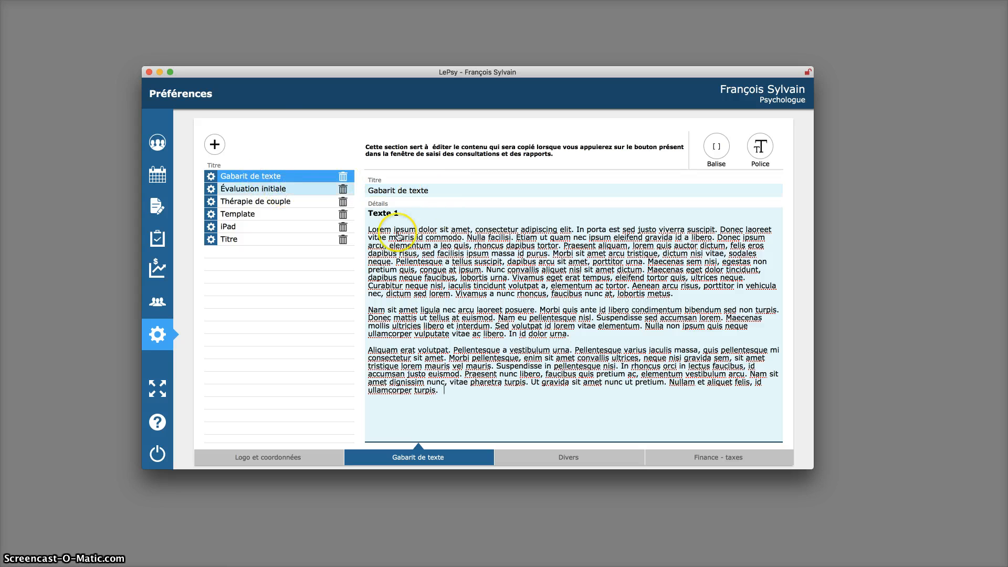
click(446, 188)
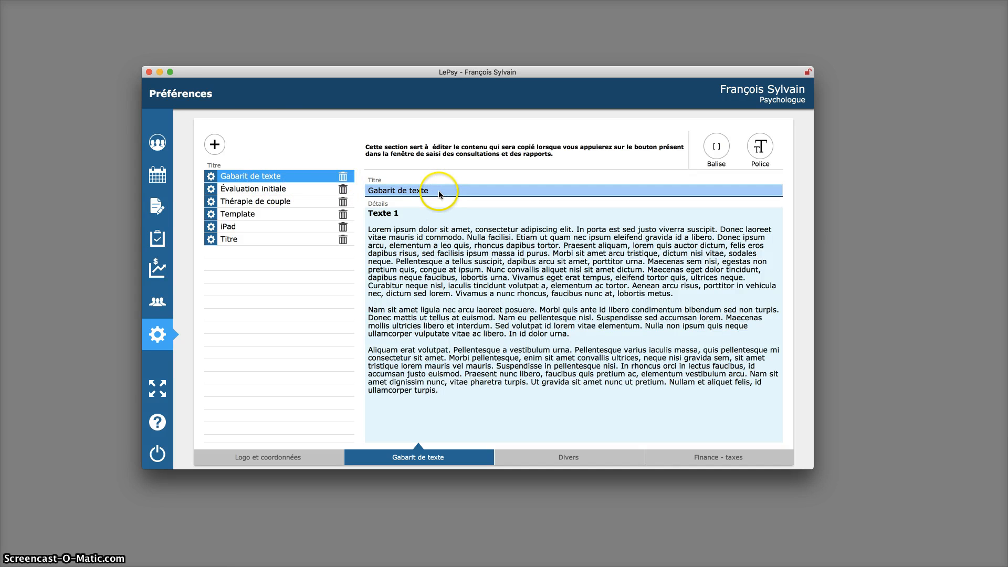
click(413, 219)
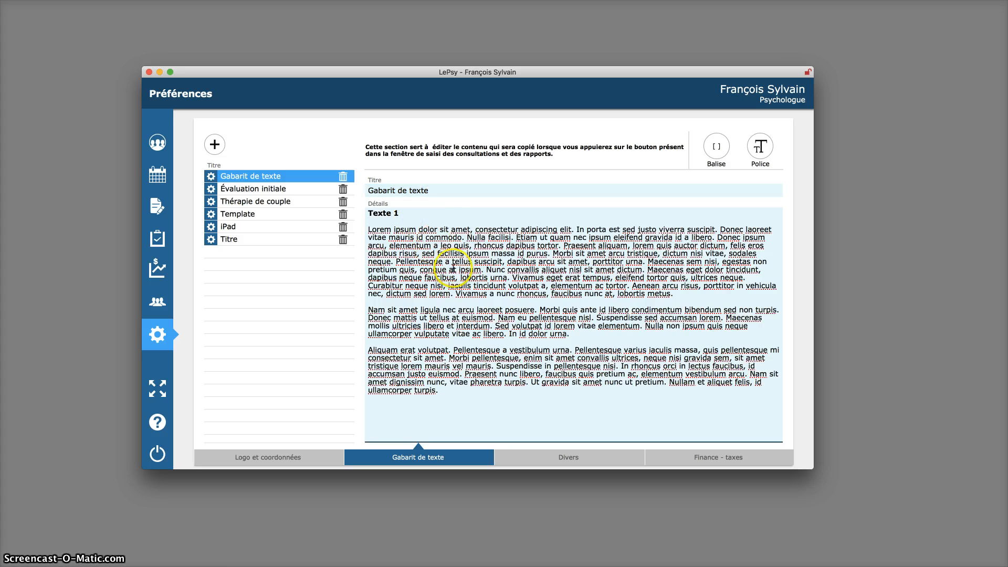
- View the Évaluation initiale template and highlight its Raison de la consultation heading
click(257, 189)
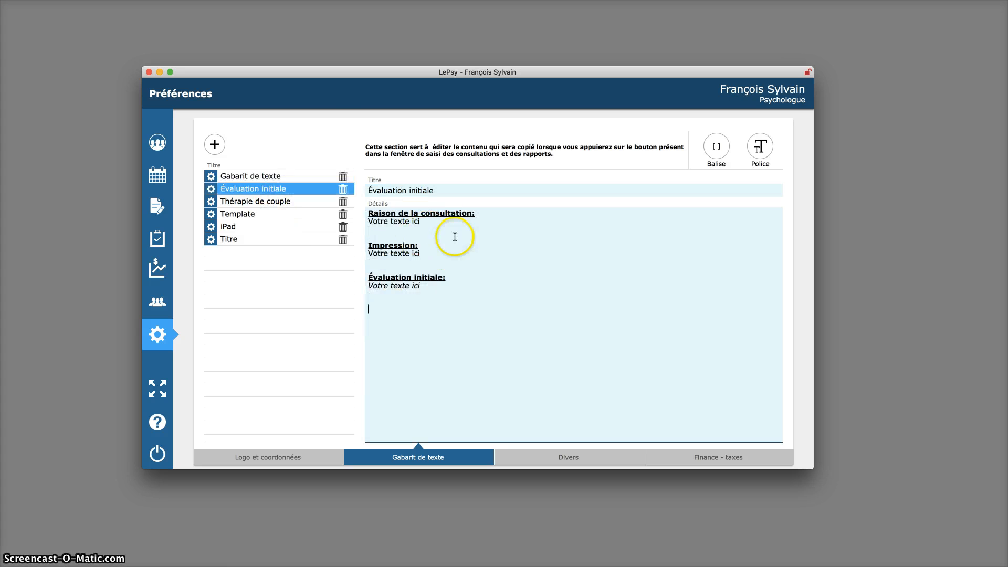
click(455, 237)
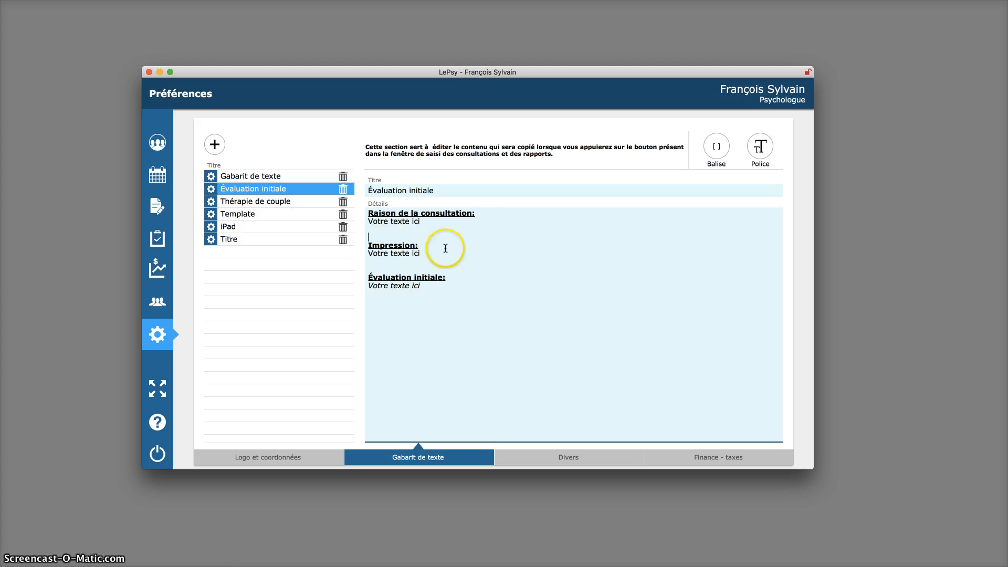
drag(475, 213, 345, 207)
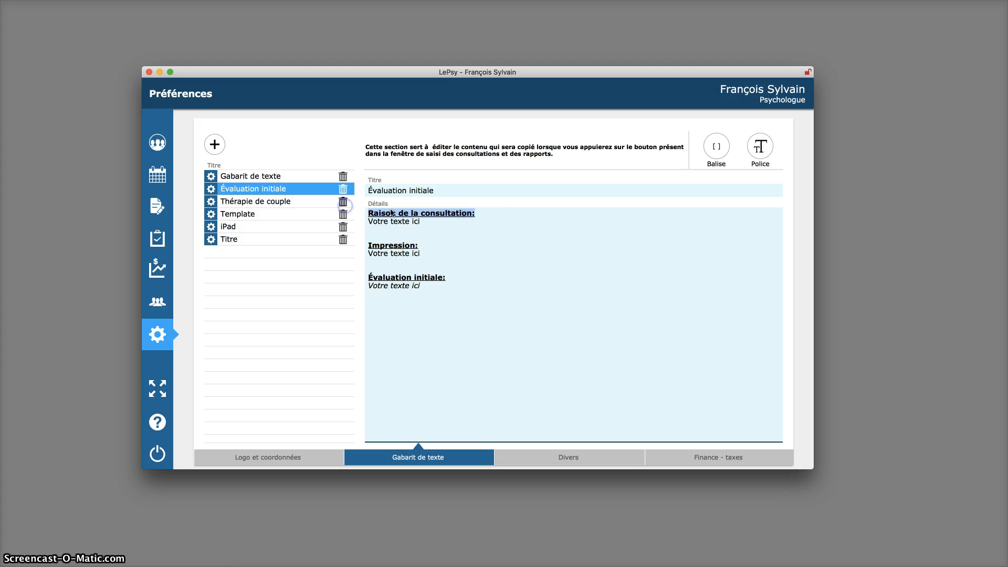
click(456, 220)
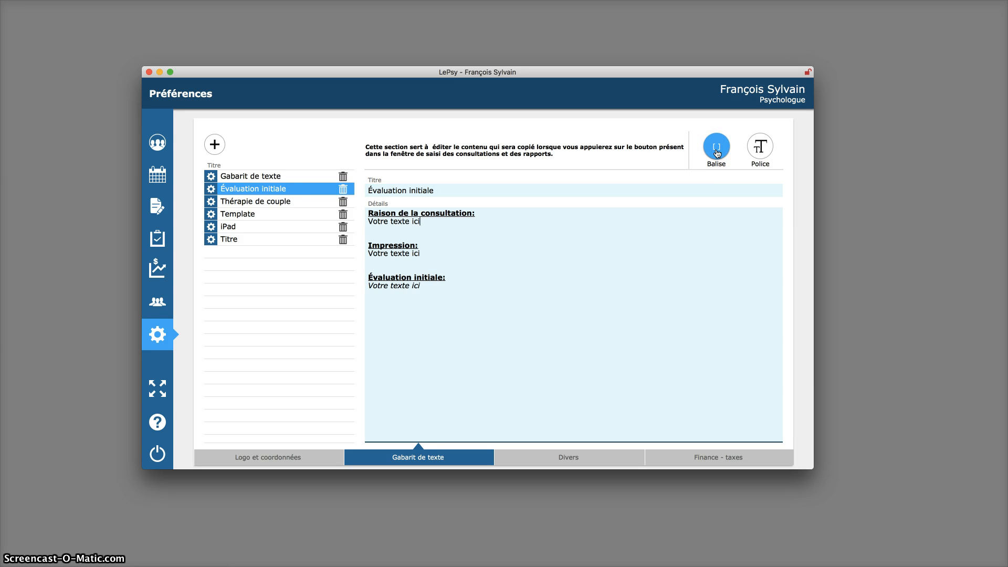
- Insert a balise after "Morbi quis ante" in the first paragraph of the Thérapie de couple template
click(278, 201)
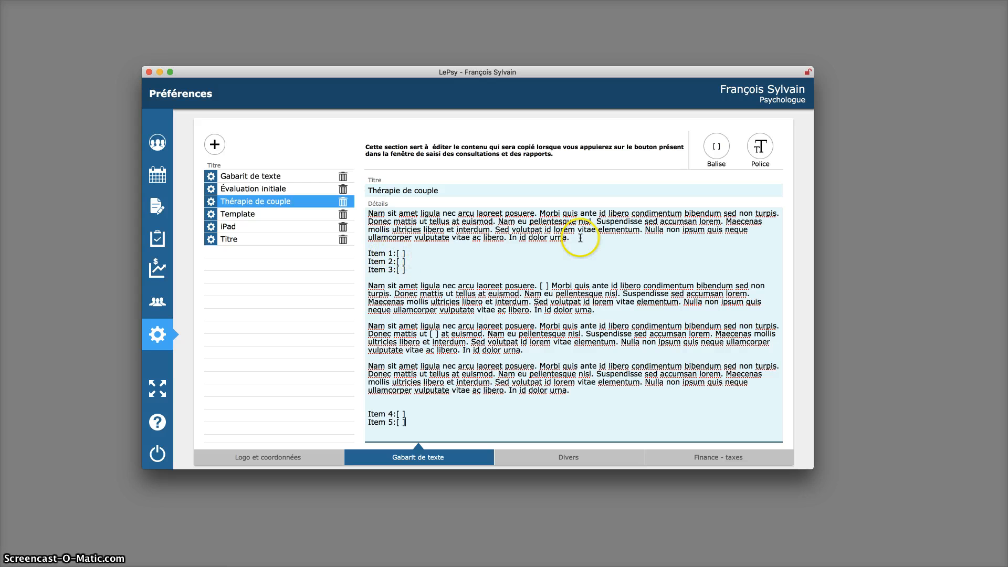
click(599, 213)
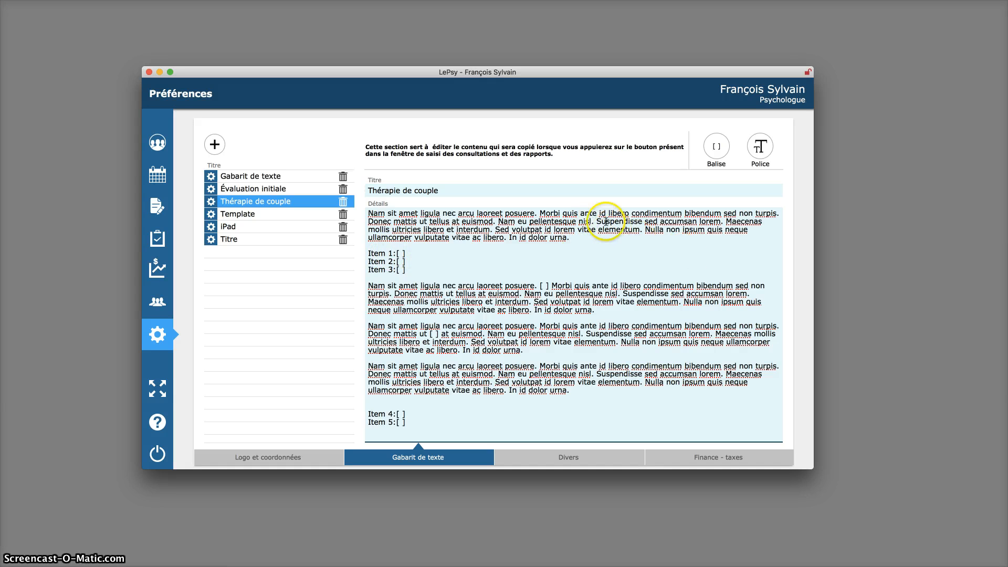
click(714, 167)
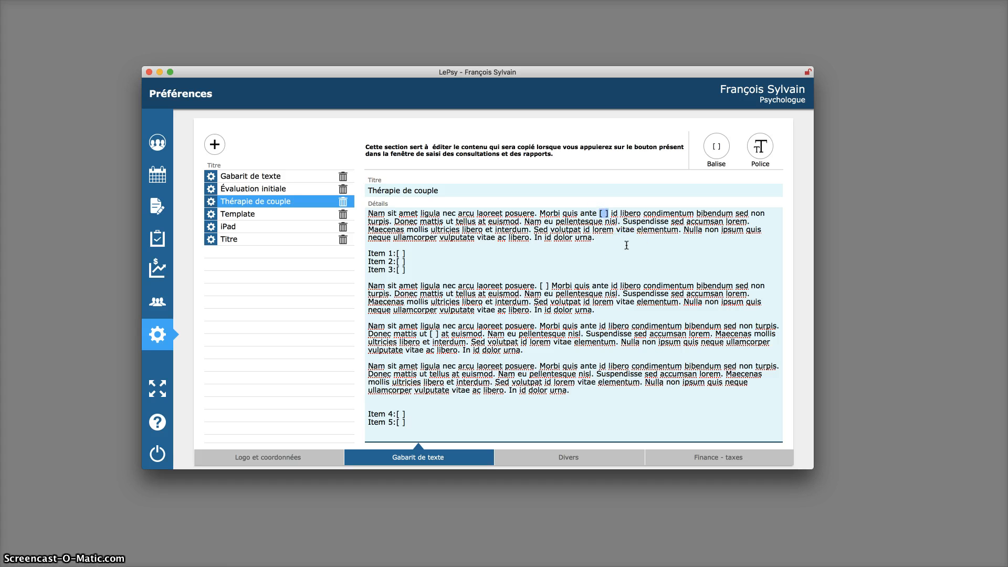
- Examine the balises in the first paragraph and the item lines of the Thérapie de couple template
click(371, 214)
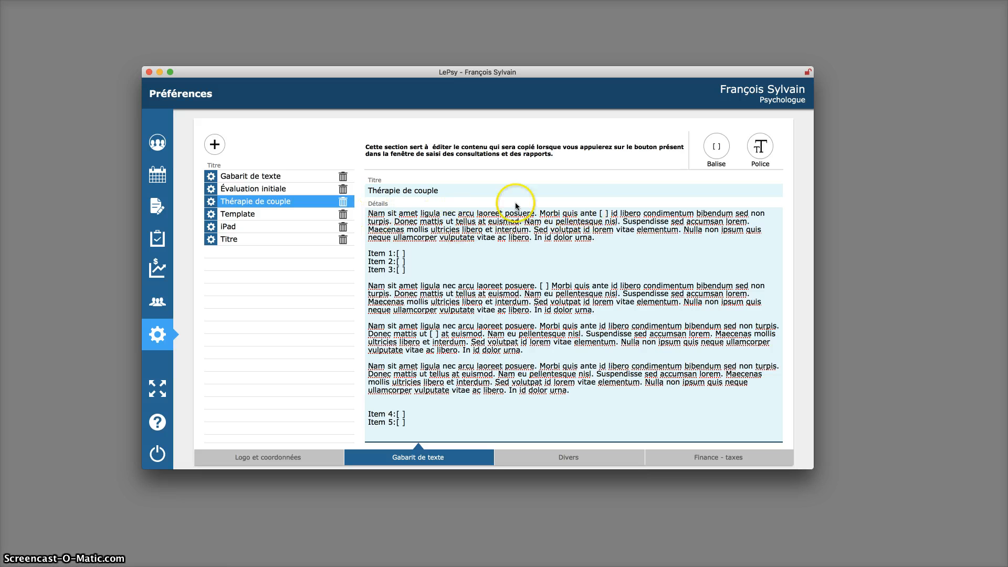
double_click(603, 213)
click(599, 214)
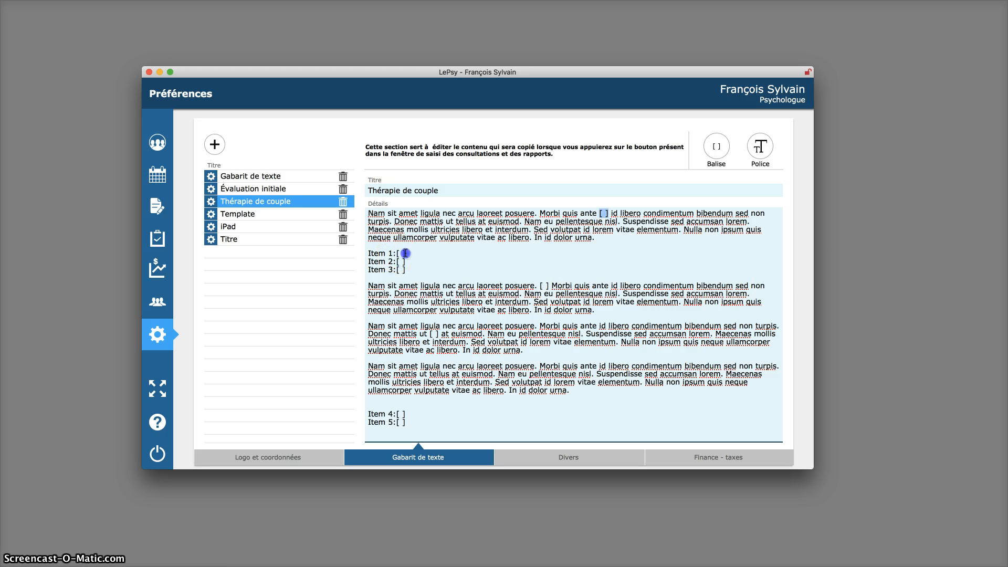
drag(396, 260, 405, 270)
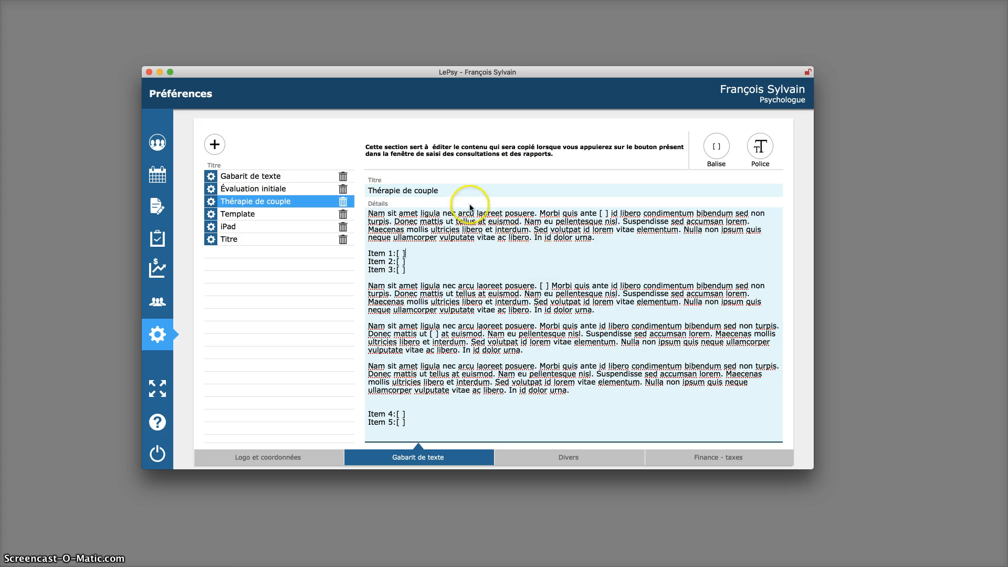
click(462, 256)
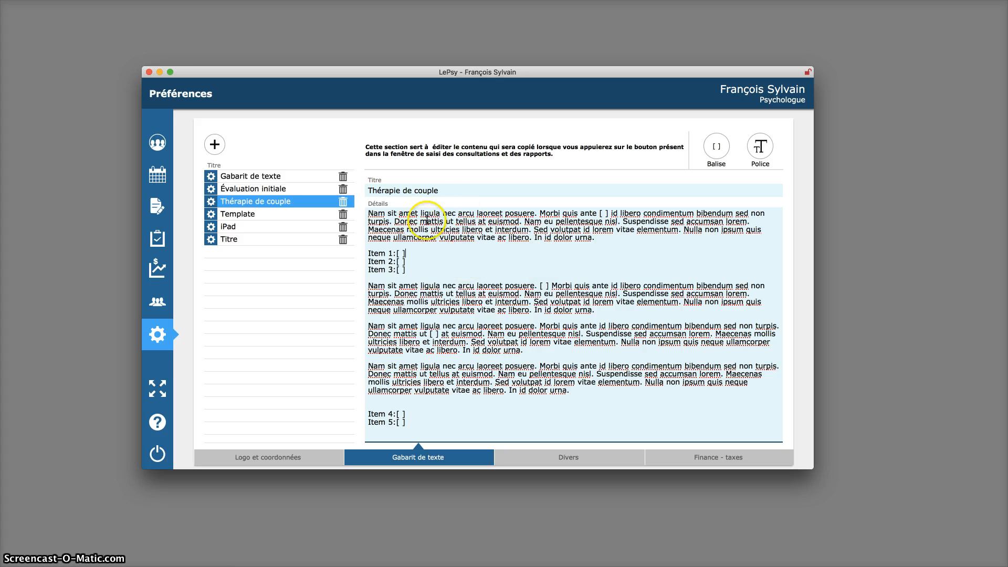
click(308, 141)
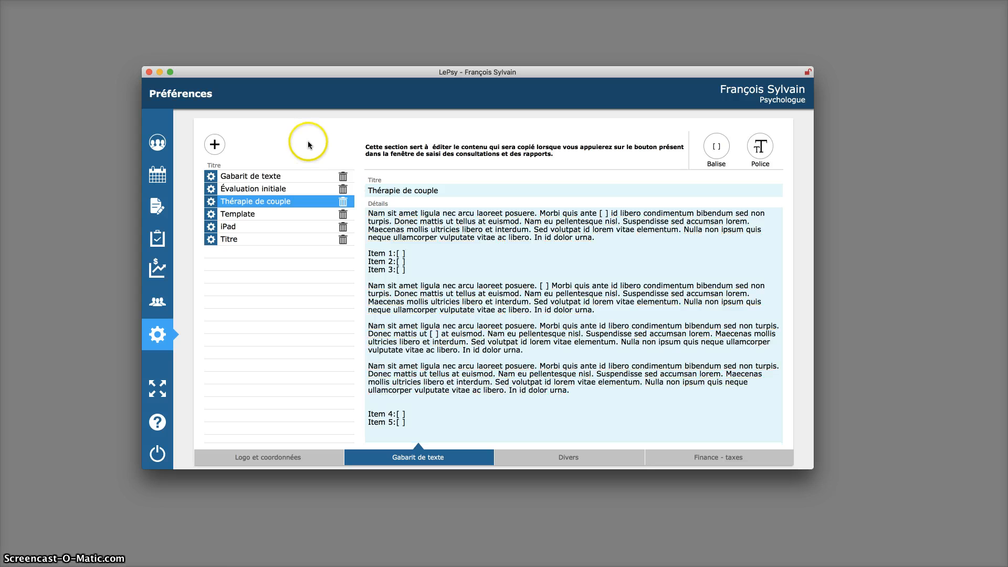
click(455, 272)
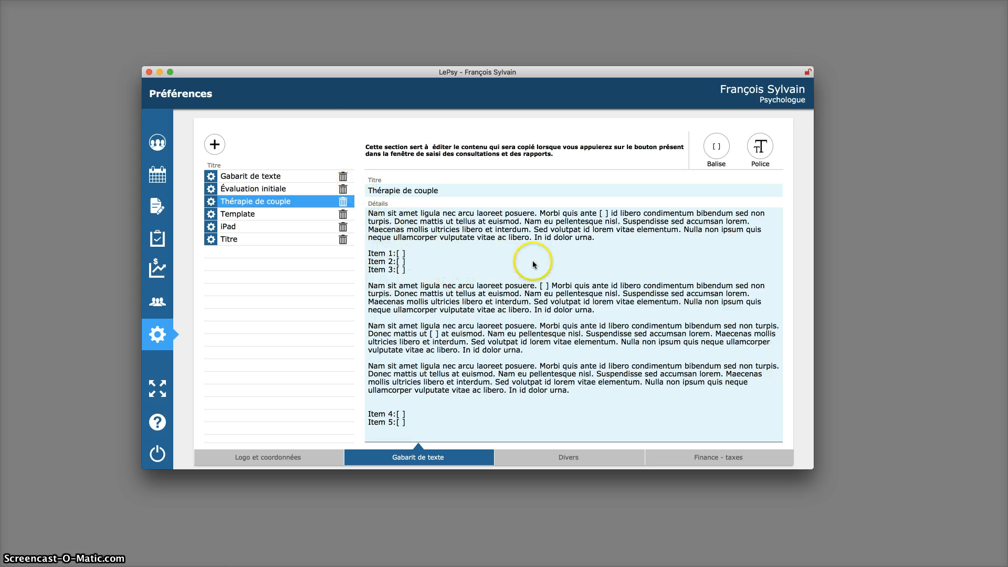
- Try making the Thérapie de couple template available for Rapport as well as alone, and restore availability to Consultation only
click(264, 203)
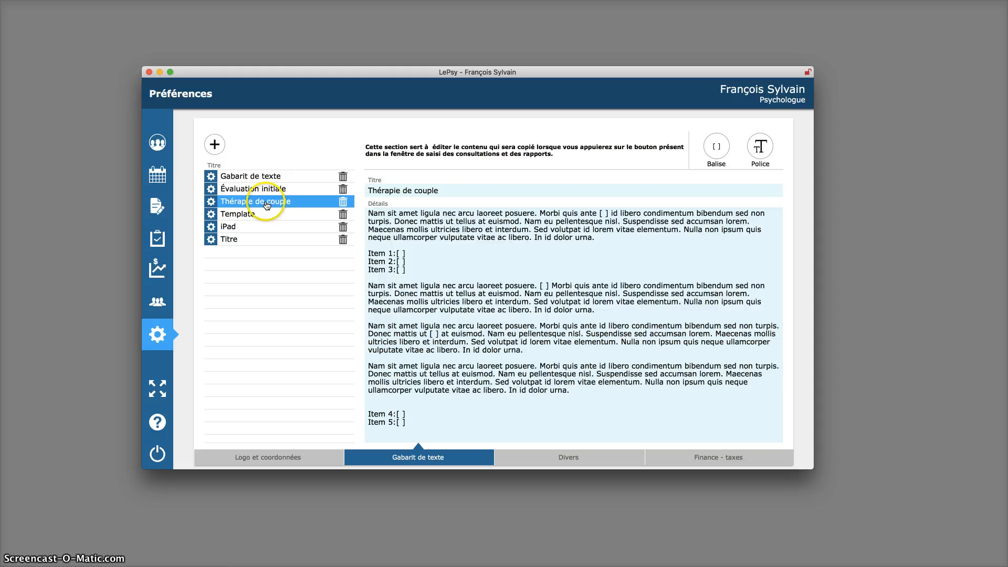
click(211, 201)
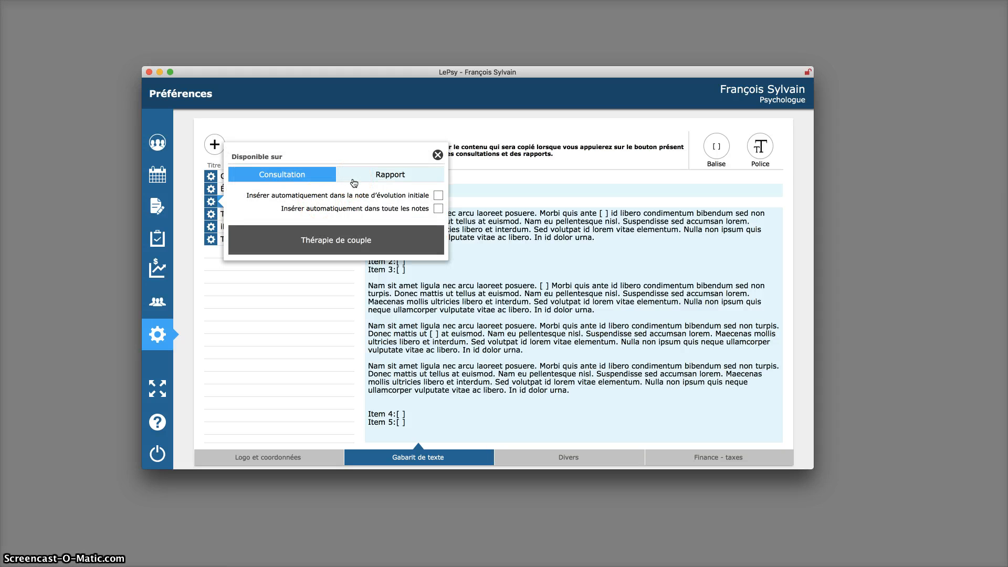
click(269, 177)
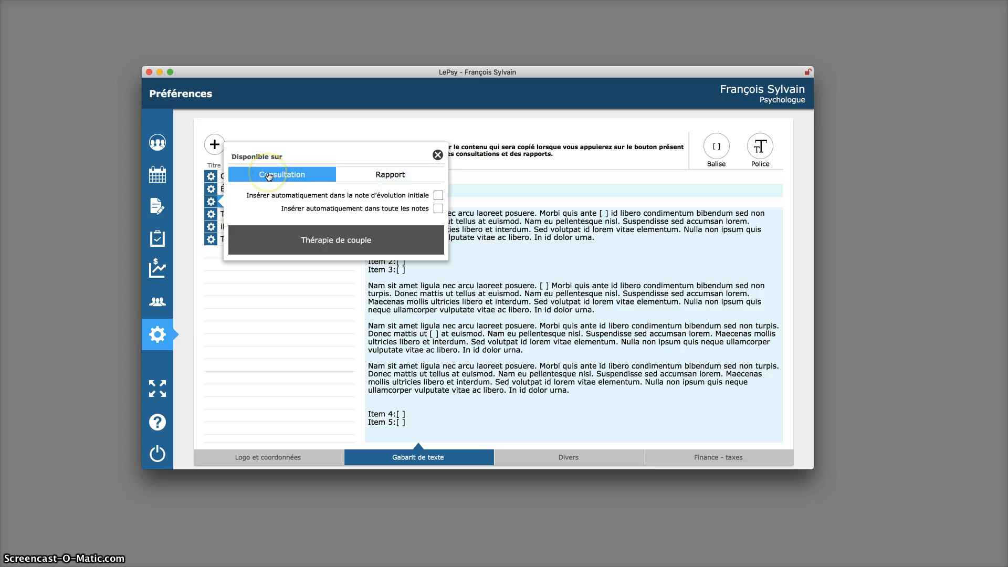
click(369, 185)
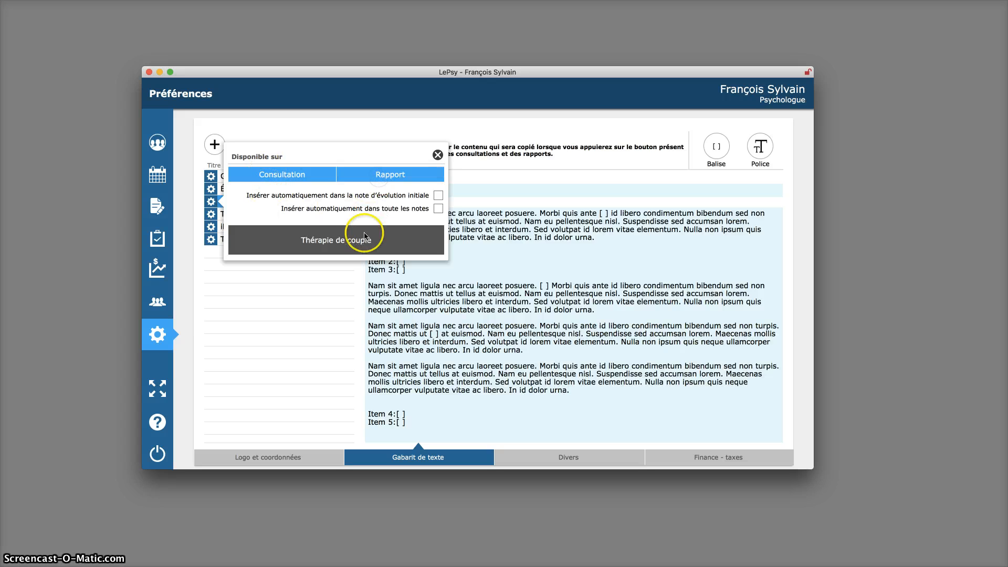
click(269, 178)
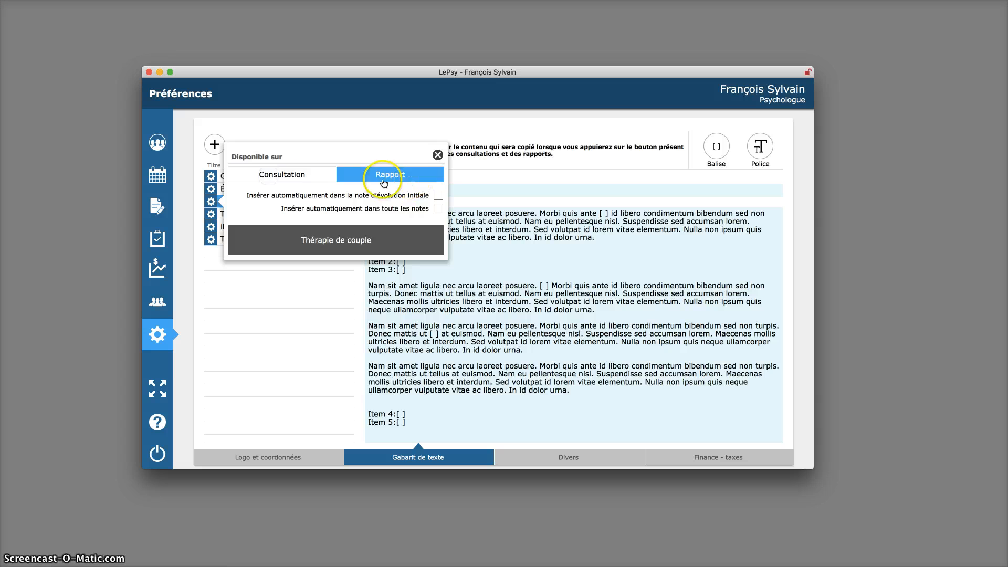
click(264, 177)
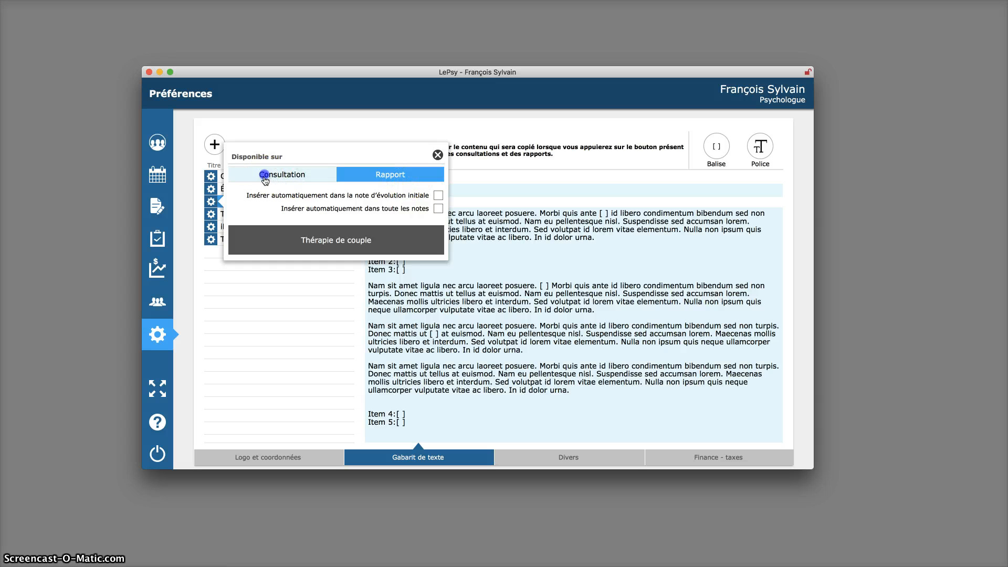
click(387, 174)
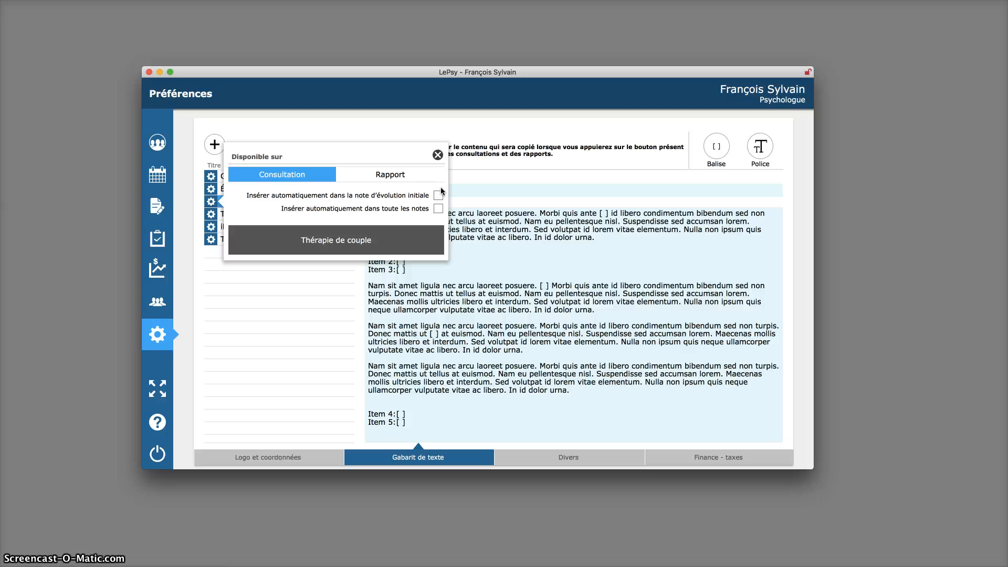
- Review the Évaluation initiale template's text and its option for automatic insertion in the initial progress note
click(379, 121)
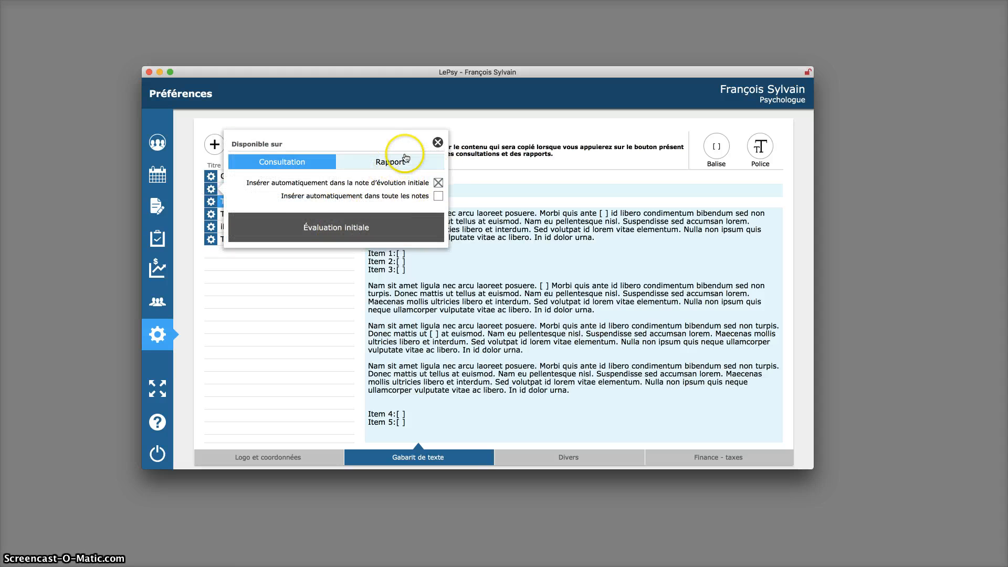
click(508, 245)
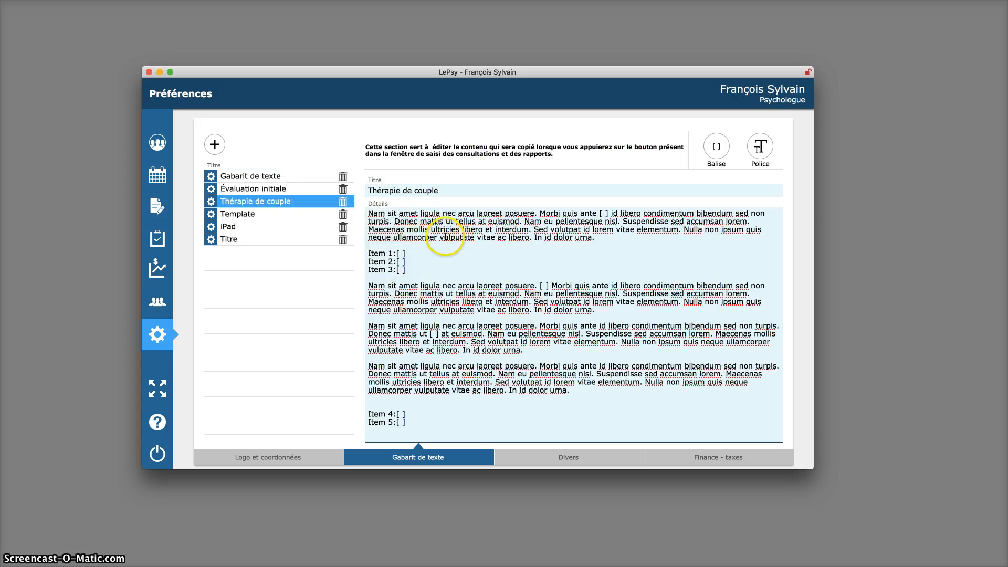
click(241, 193)
click(244, 188)
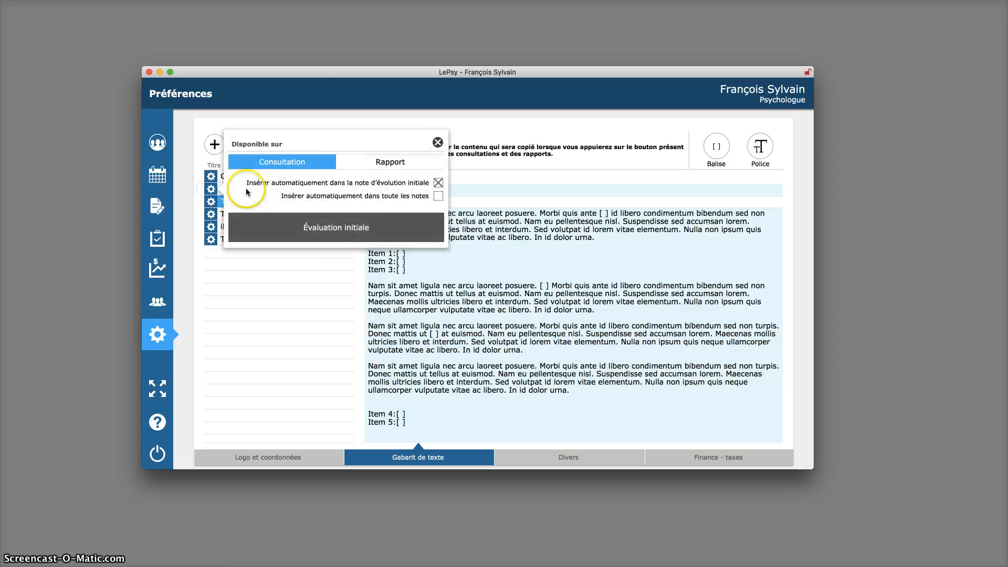
drag(457, 289, 352, 193)
click(210, 188)
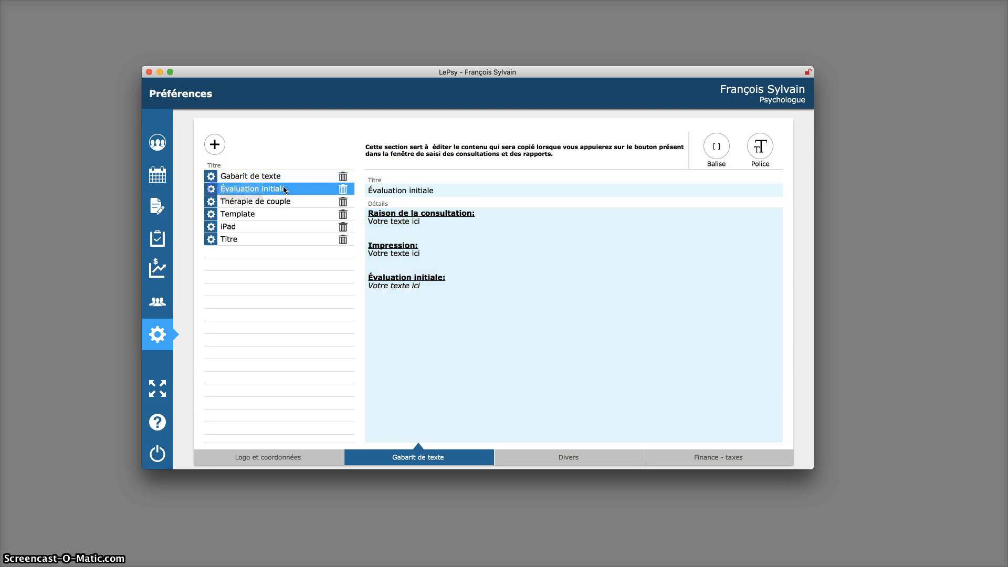
click(440, 185)
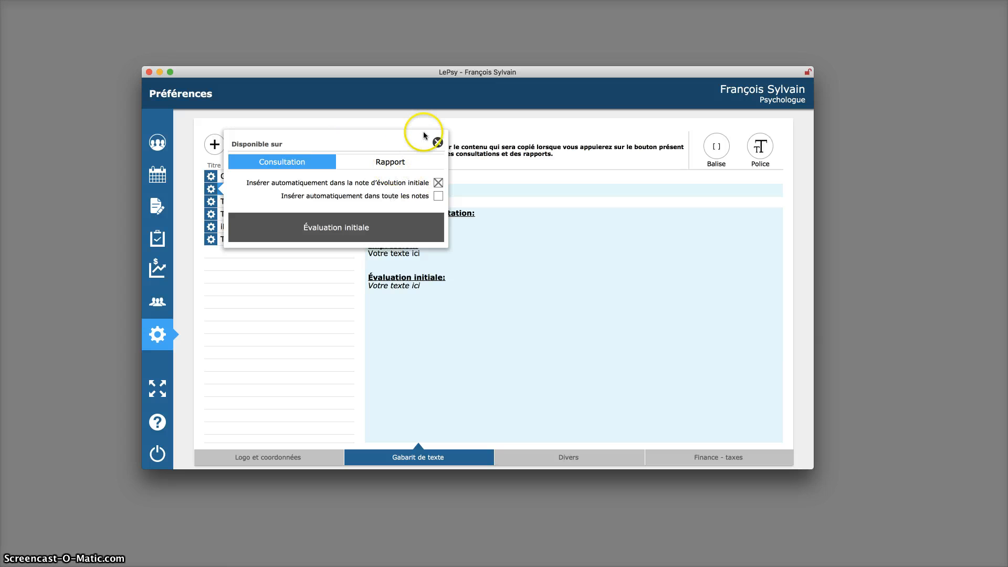
click(438, 142)
- Set the Template text template to insert automatically in all notes, and highlight its details text
click(260, 200)
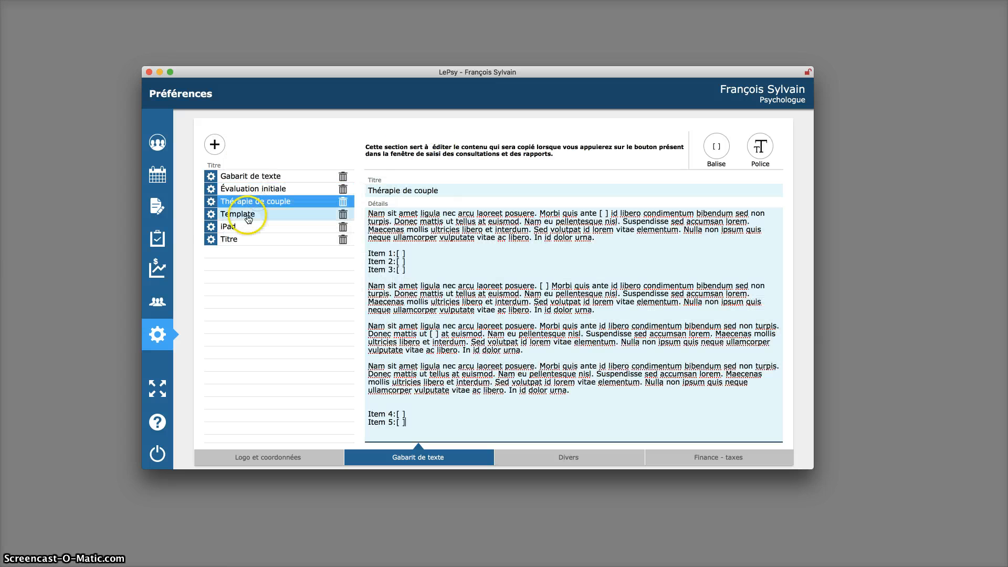
click(248, 219)
click(210, 214)
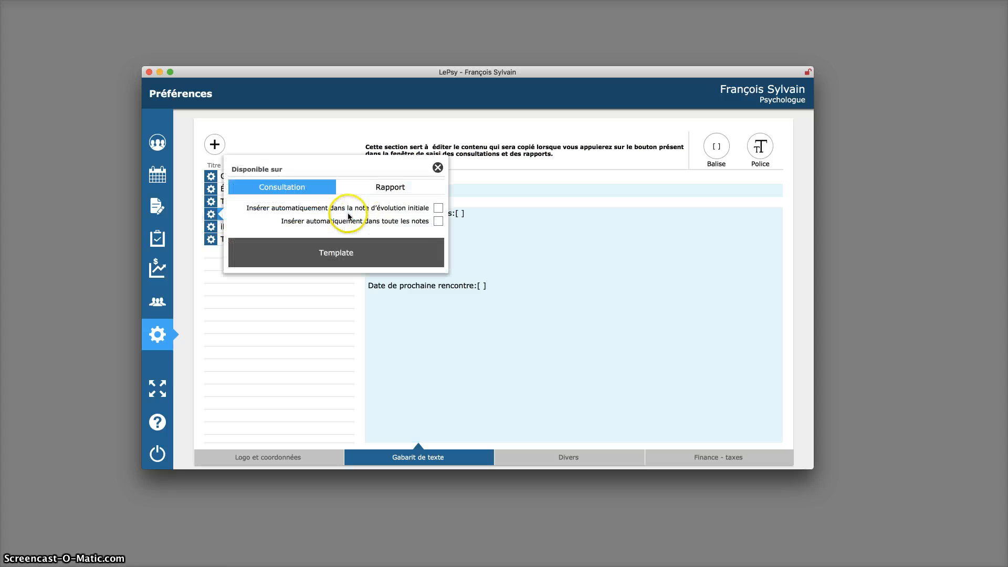
click(438, 220)
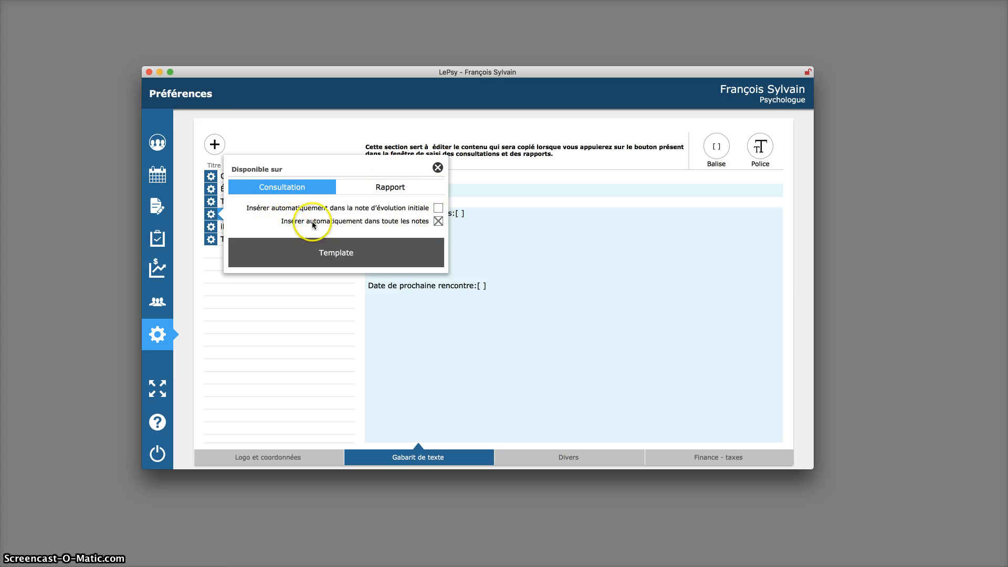
click(438, 168)
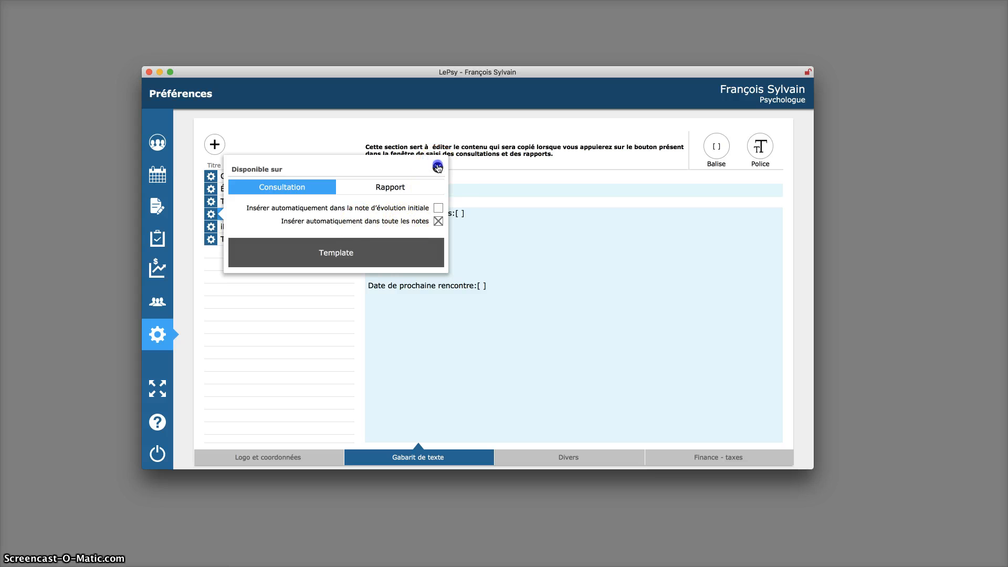
drag(519, 307, 369, 203)
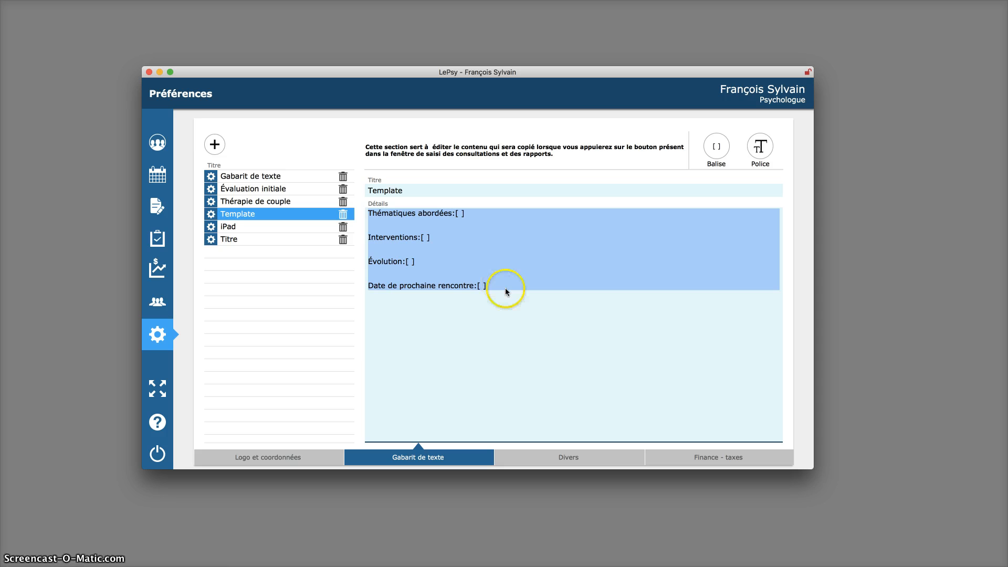
- Turn off automatic insertion in all notes for the Template text template and close its availability settings
click(570, 315)
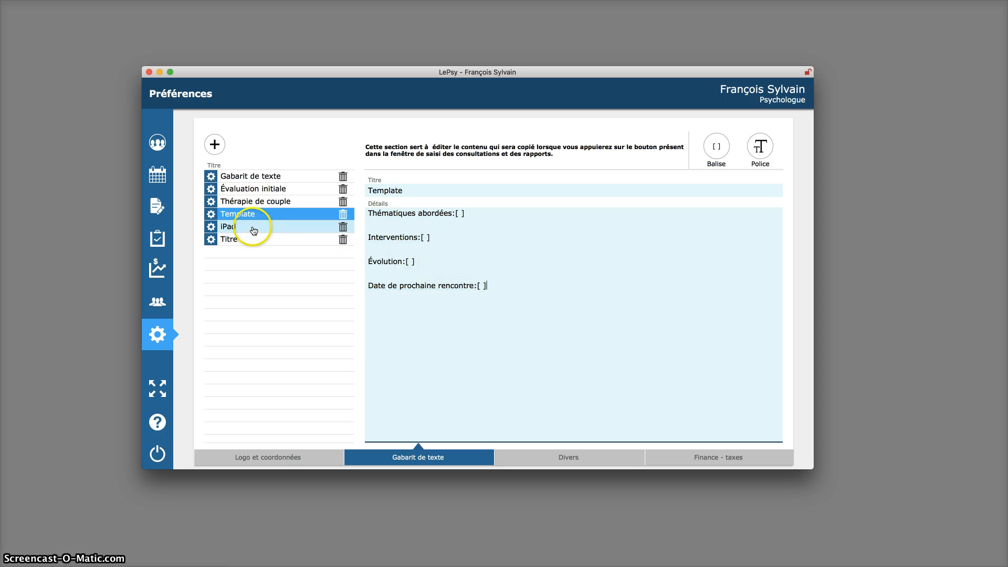
click(211, 214)
click(438, 221)
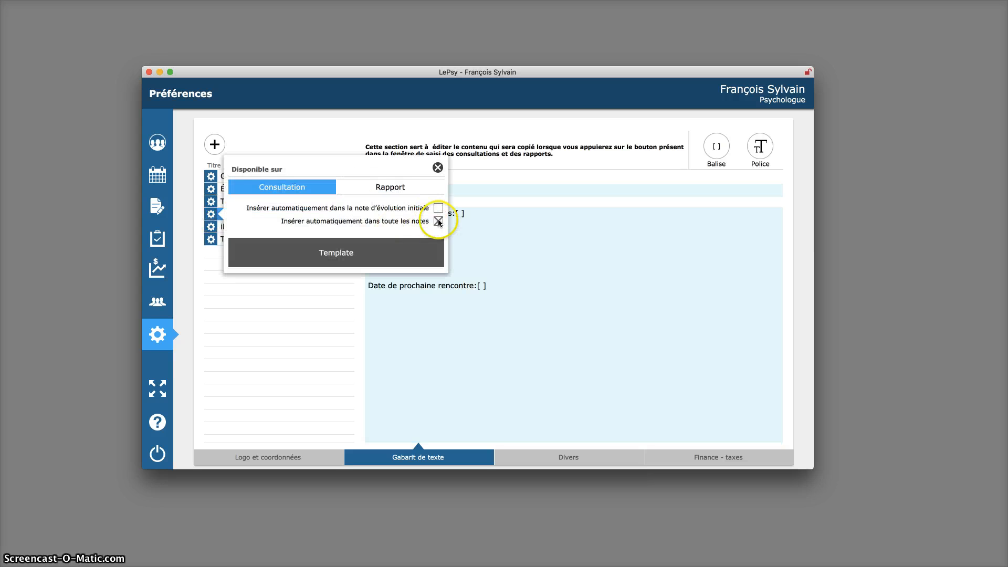
click(439, 221)
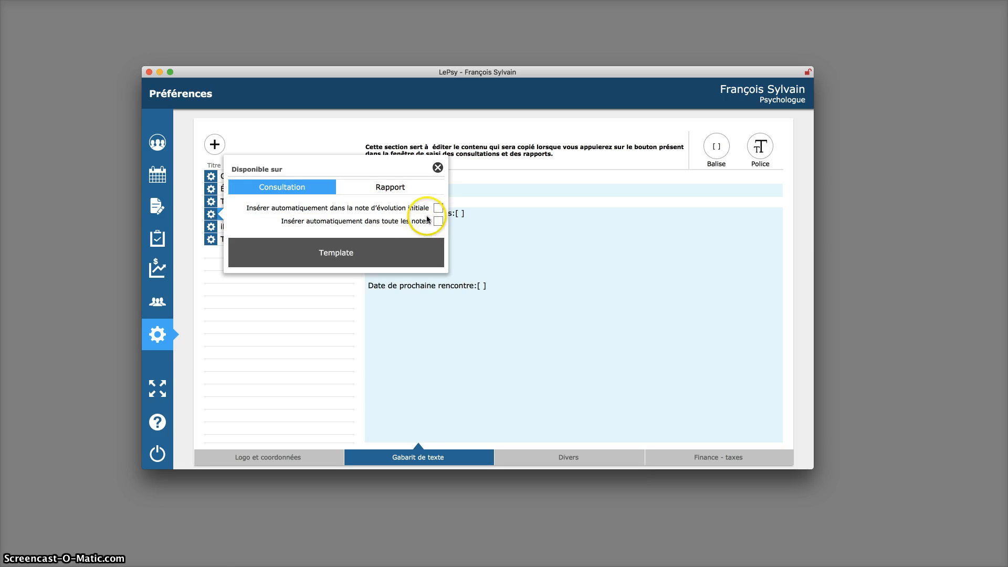
click(438, 168)
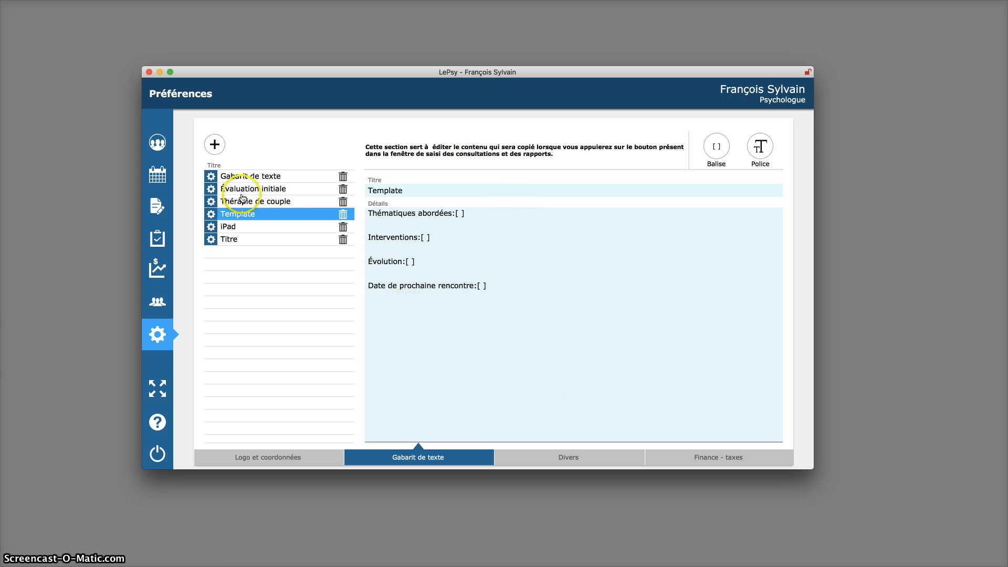
- Review the miscellaneous preferences for the invoice number, report title and total cost wording, including the Français and English language choices
click(530, 462)
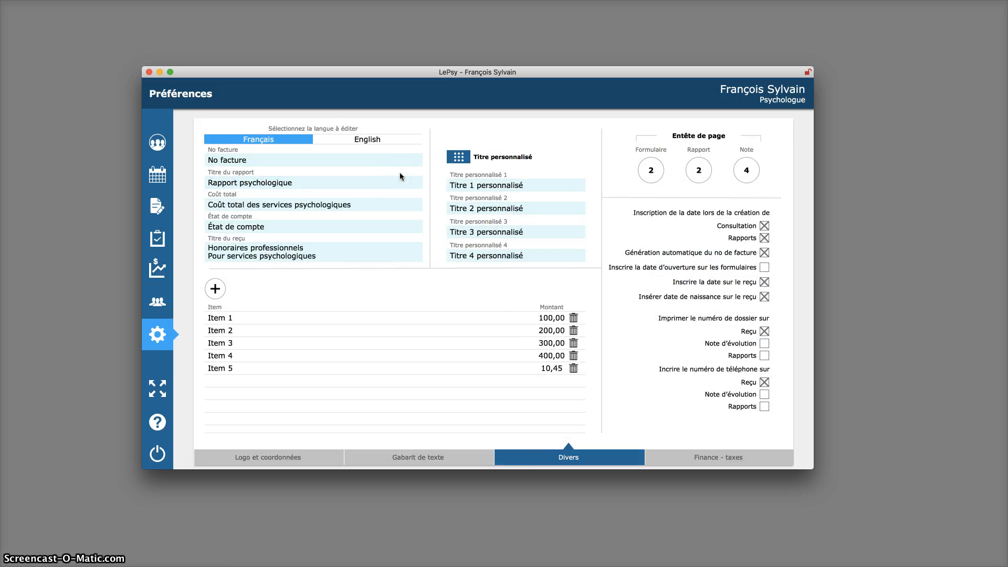
click(266, 157)
click(188, 154)
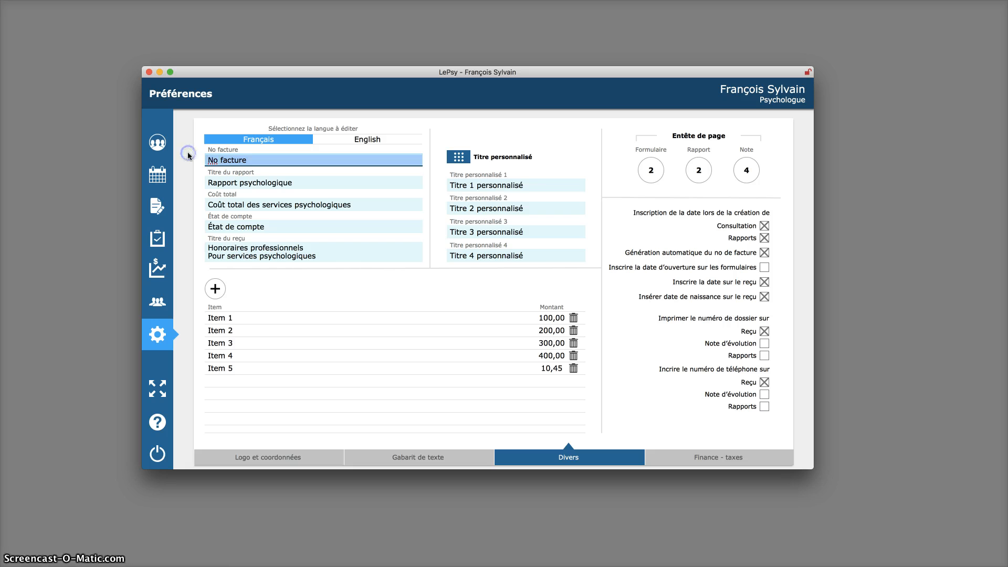
click(312, 182)
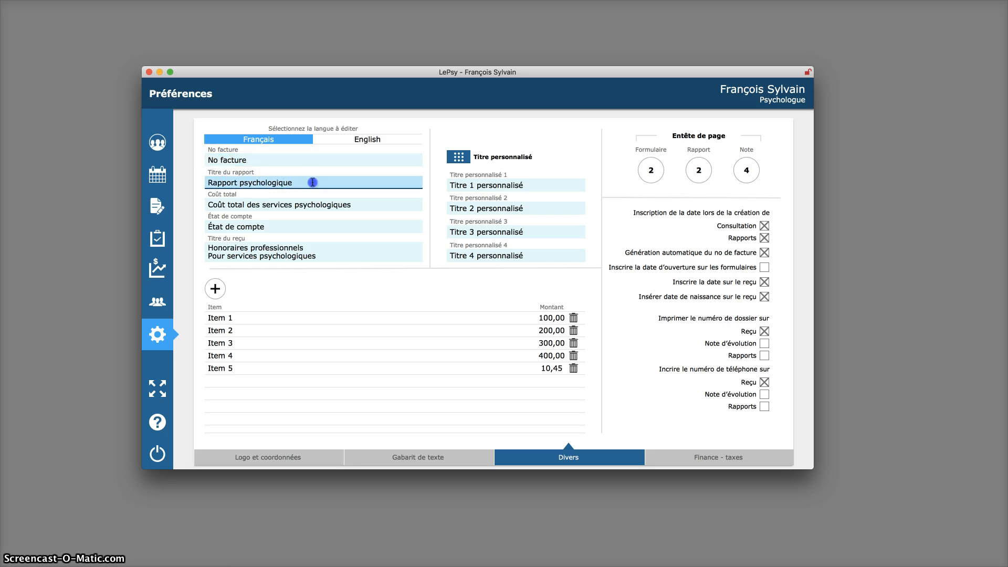
drag(271, 182, 199, 182)
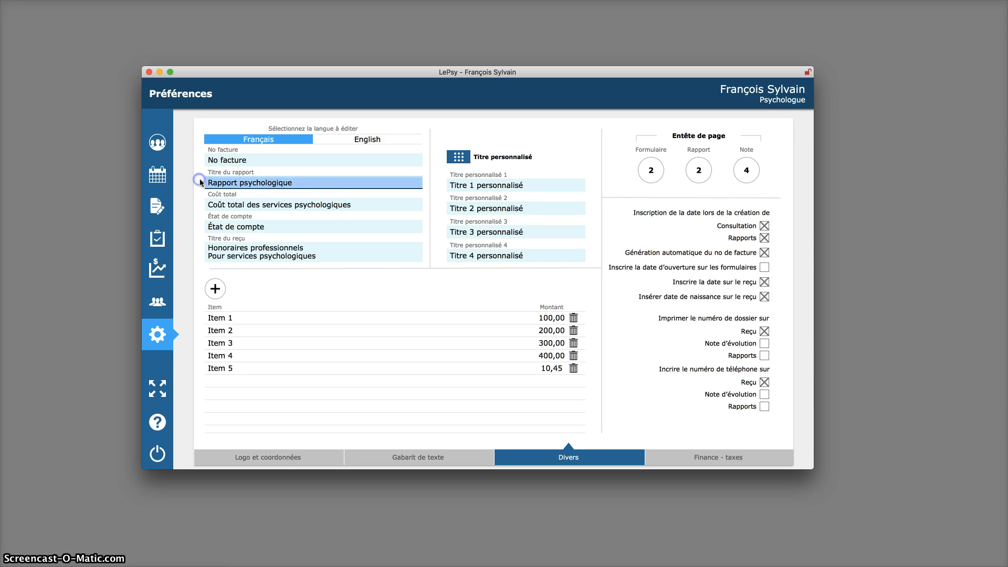
click(337, 206)
drag(356, 205, 198, 203)
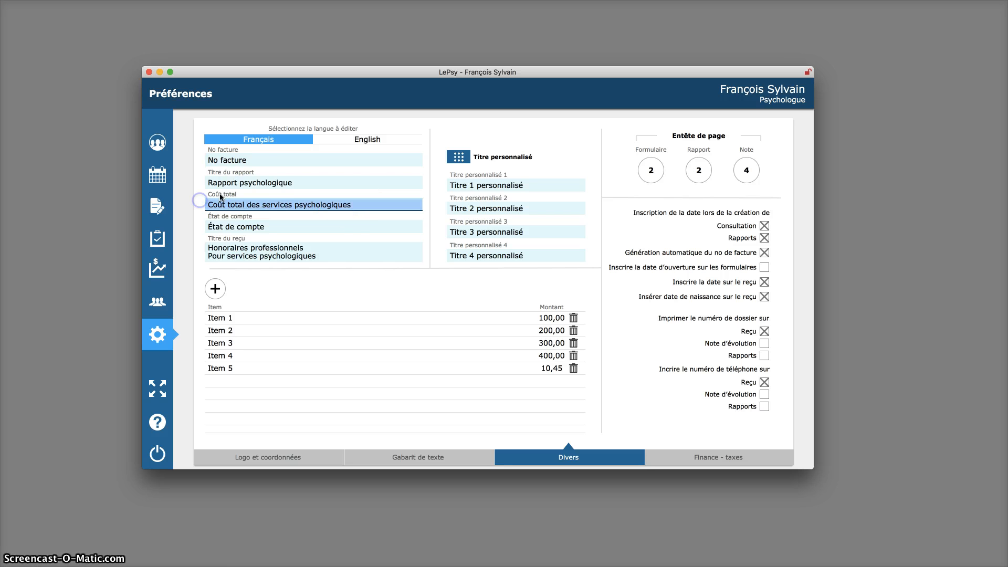
click(261, 140)
click(358, 139)
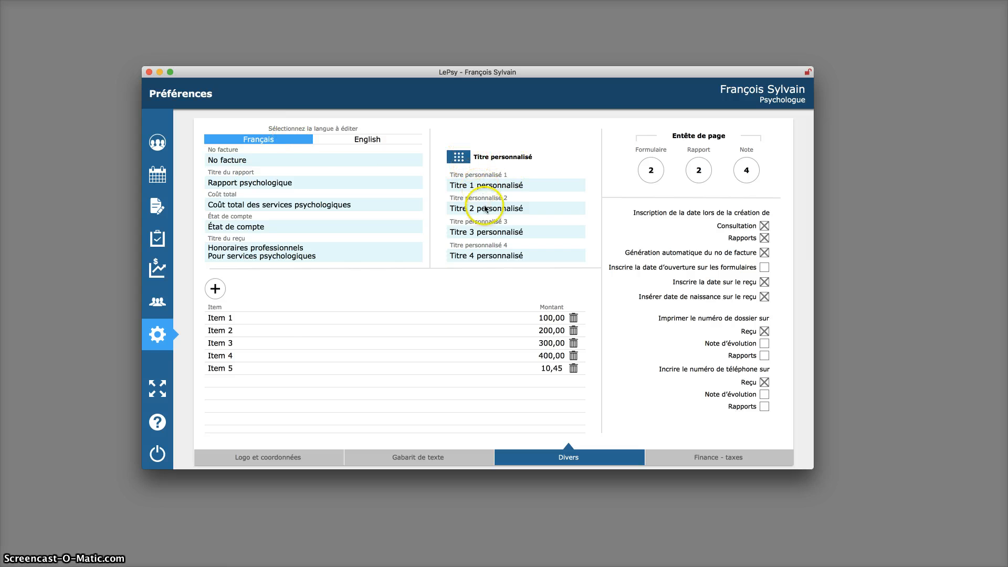
- Check where the four custom titles appear in a client's file, and locate their definitions in the miscellaneous preferences
click(157, 143)
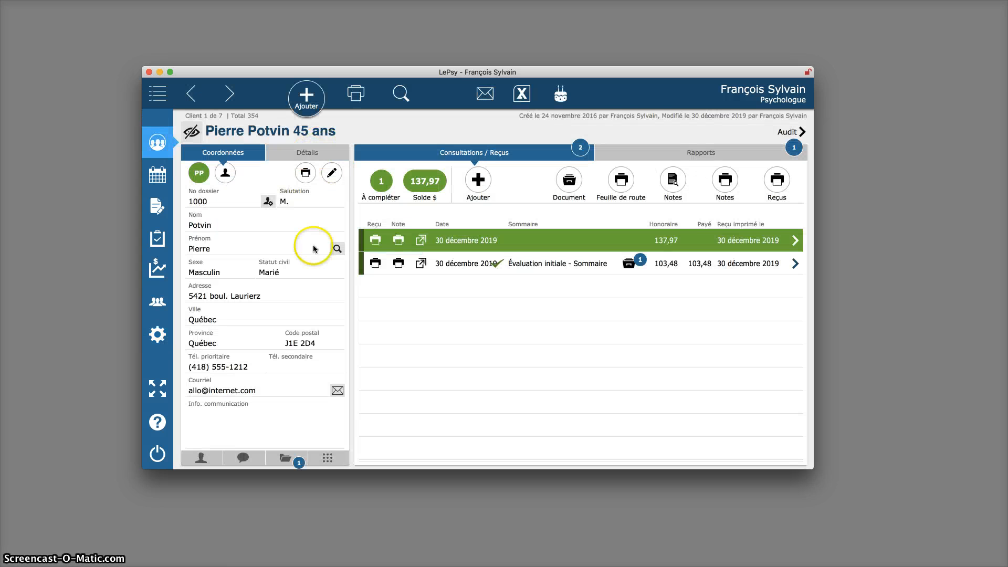
click(327, 458)
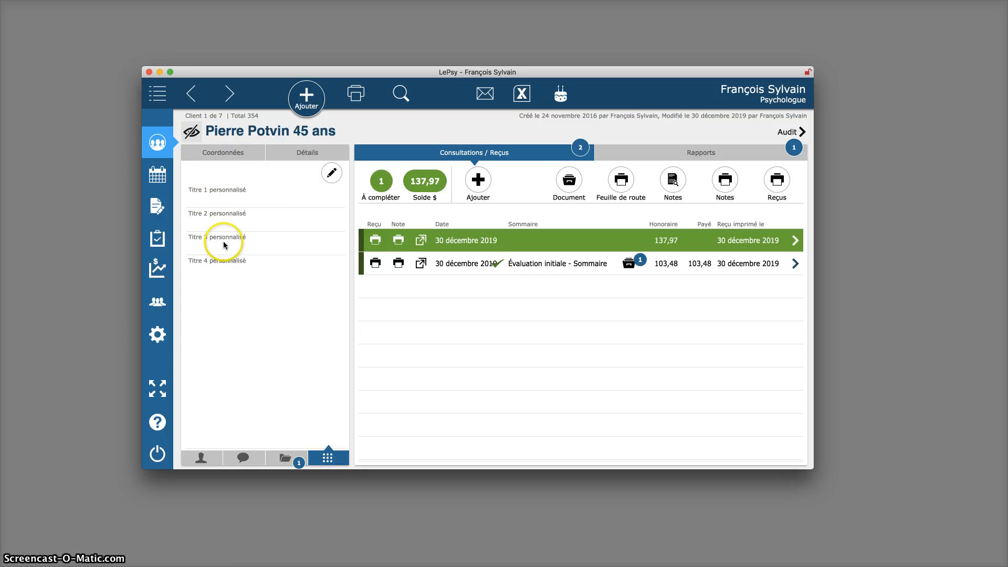
click(157, 334)
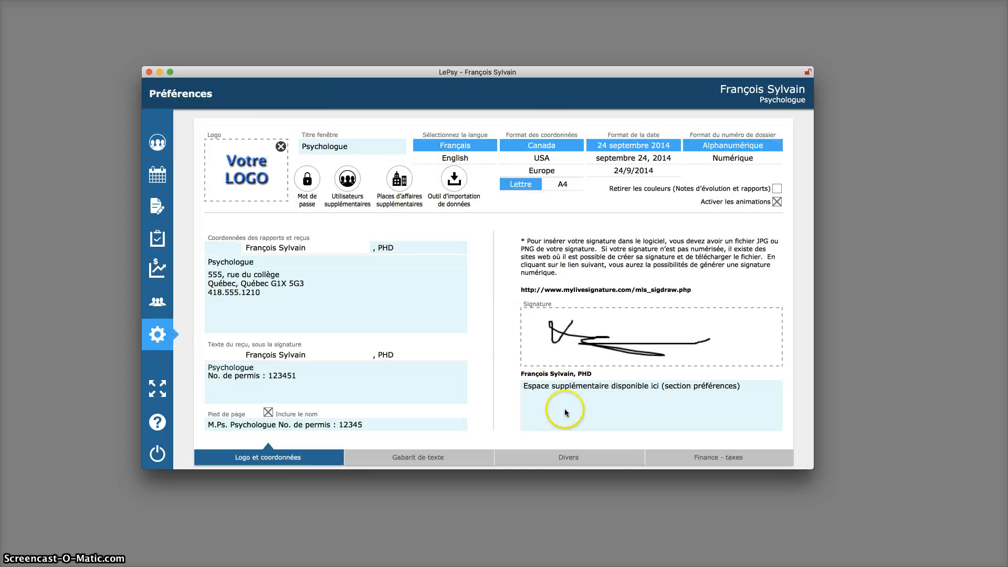
click(572, 449)
drag(535, 188, 431, 183)
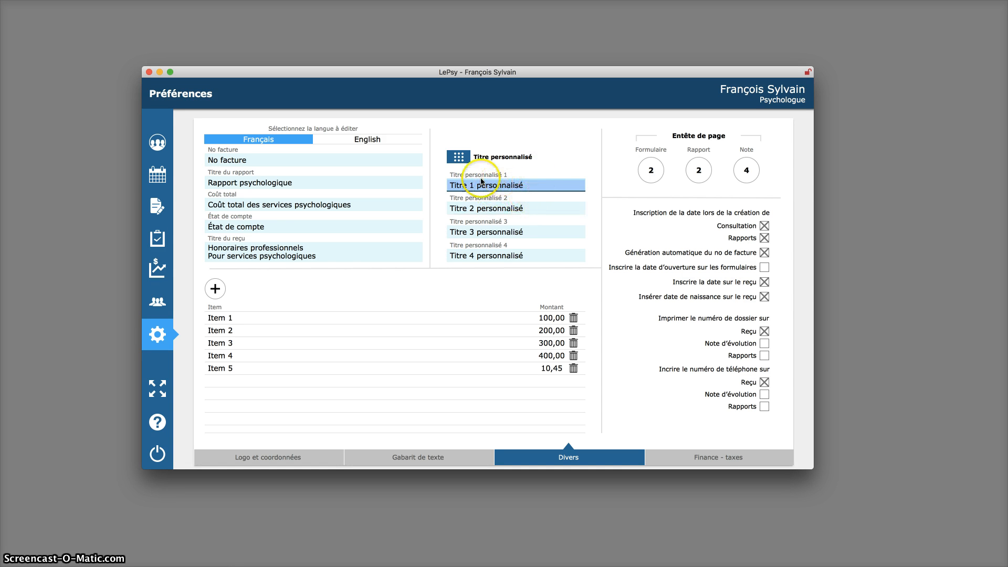
click(548, 163)
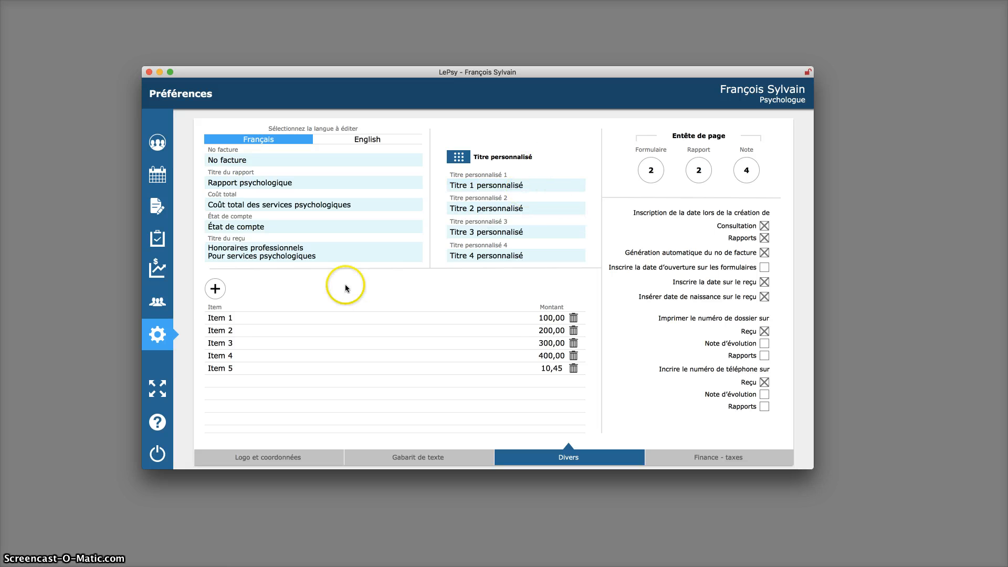
- Examine the list of predefined items and their amounts, from Item 1 to Item 5
click(216, 297)
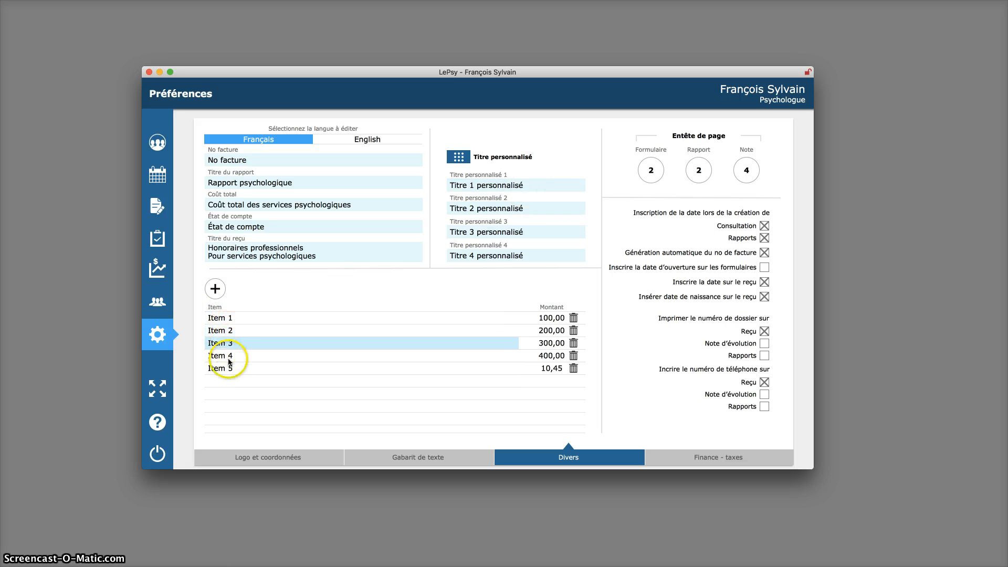
click(242, 321)
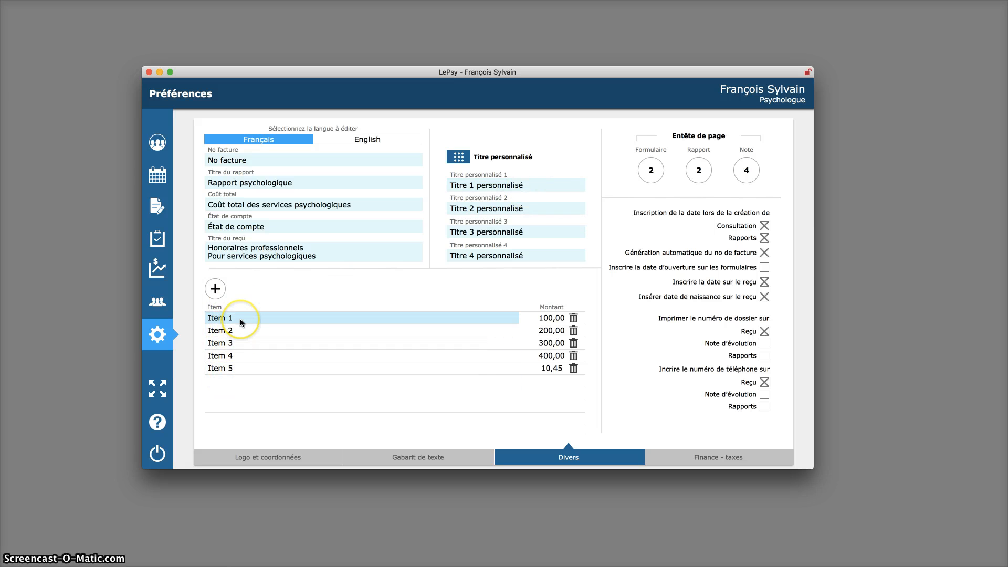
click(554, 318)
click(310, 331)
click(236, 368)
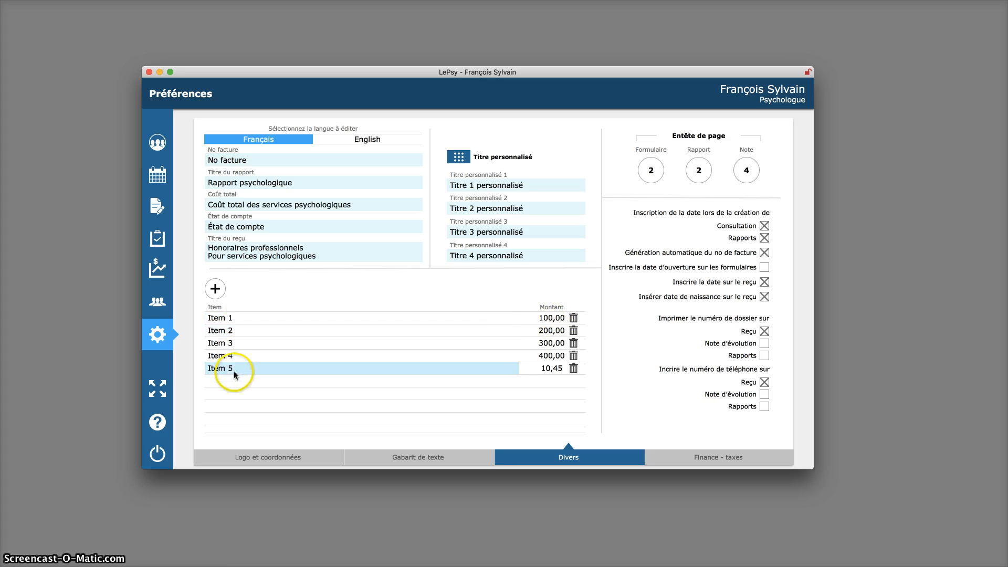
click(237, 317)
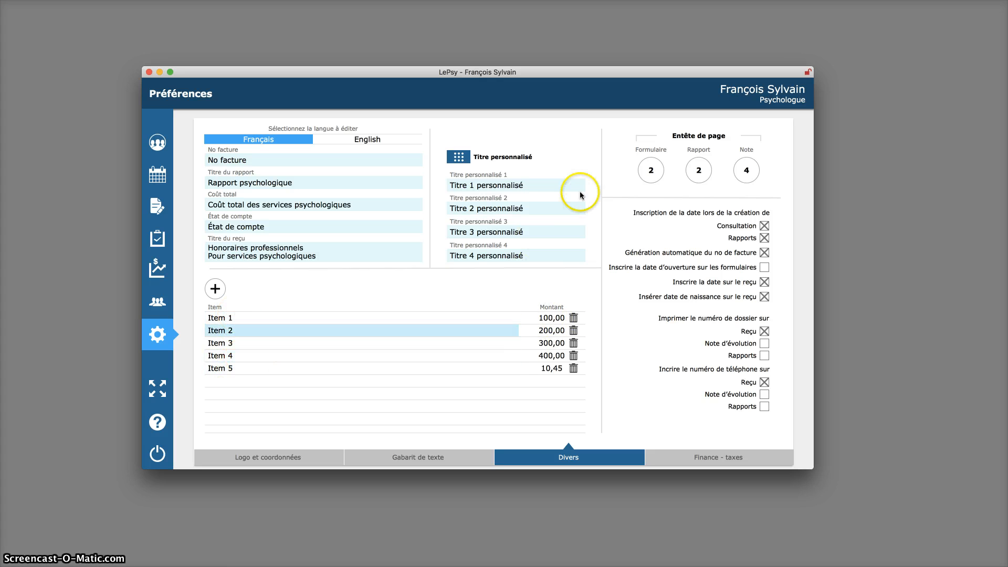
- Try page header formats 4, 3 and 2 for Formulaire documents, and set the format to 1
click(653, 164)
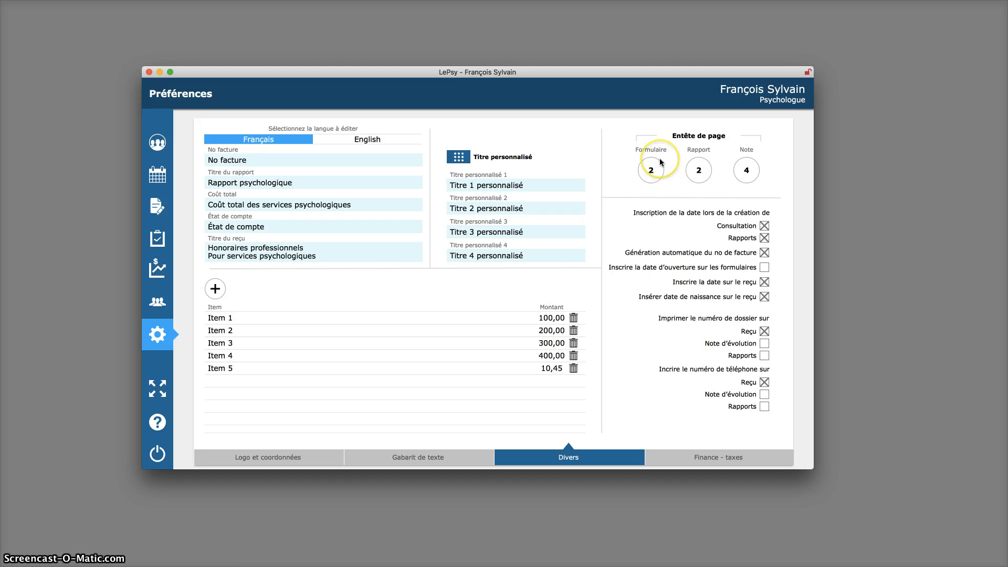
click(651, 169)
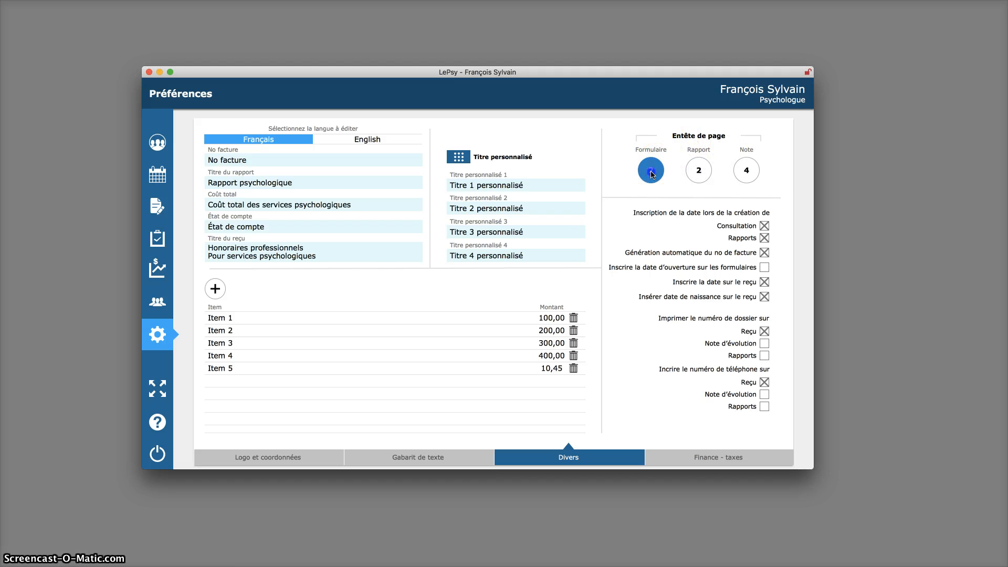
click(699, 169)
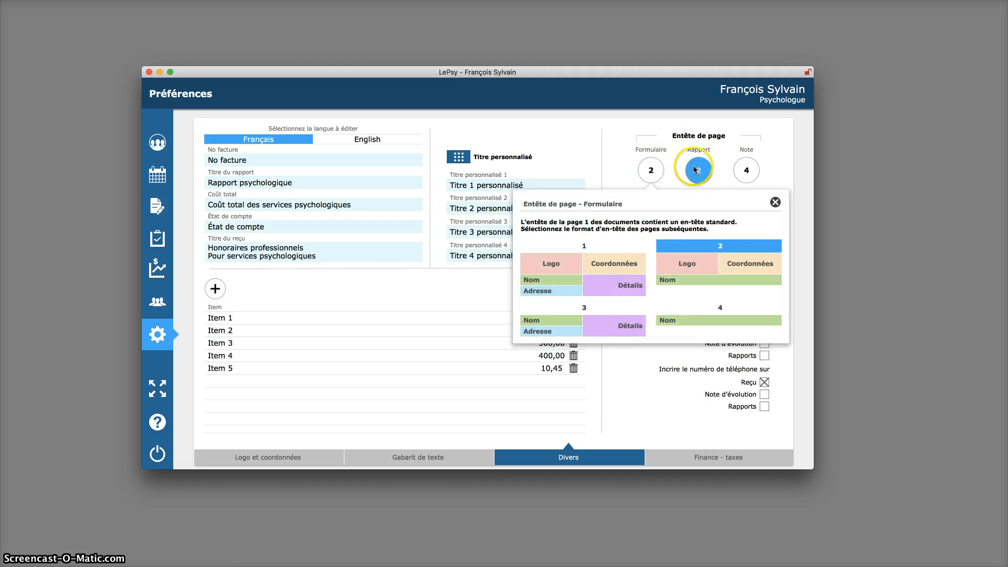
click(747, 165)
click(654, 170)
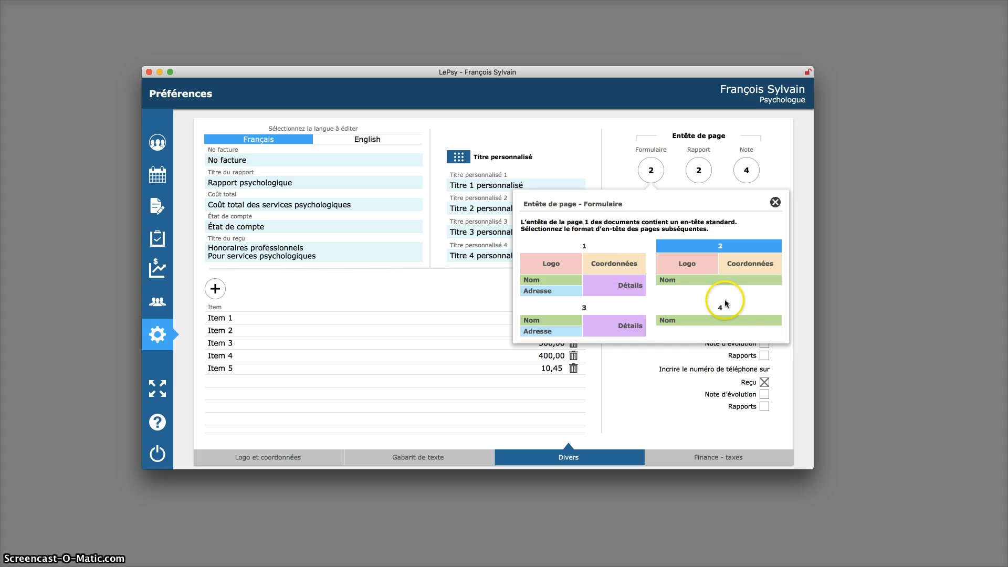
click(739, 315)
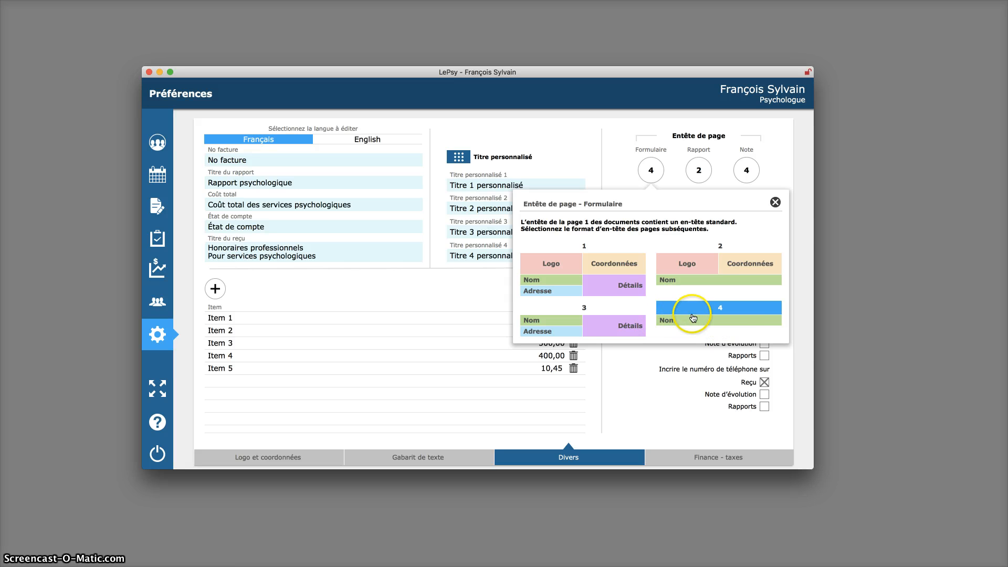
click(580, 312)
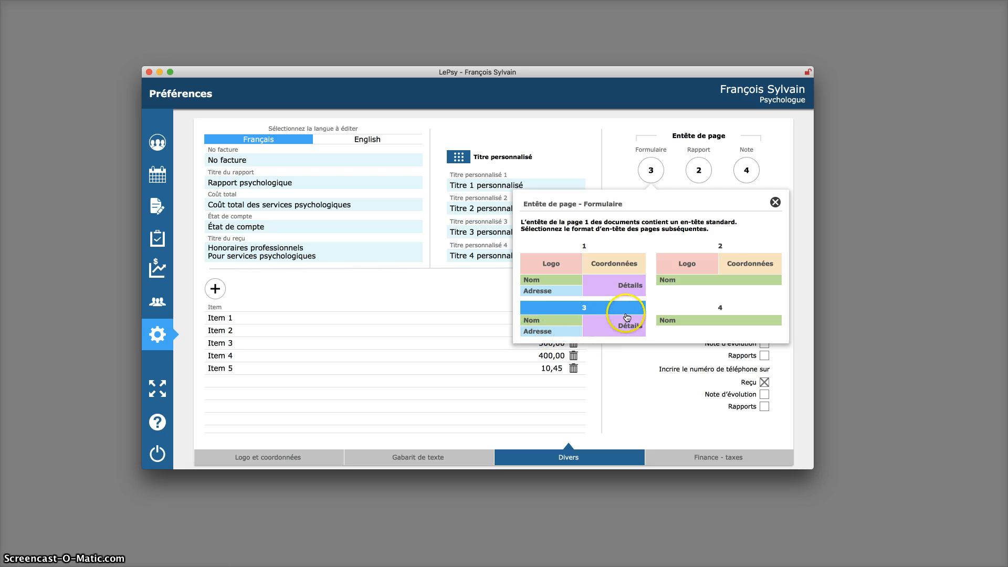
click(719, 246)
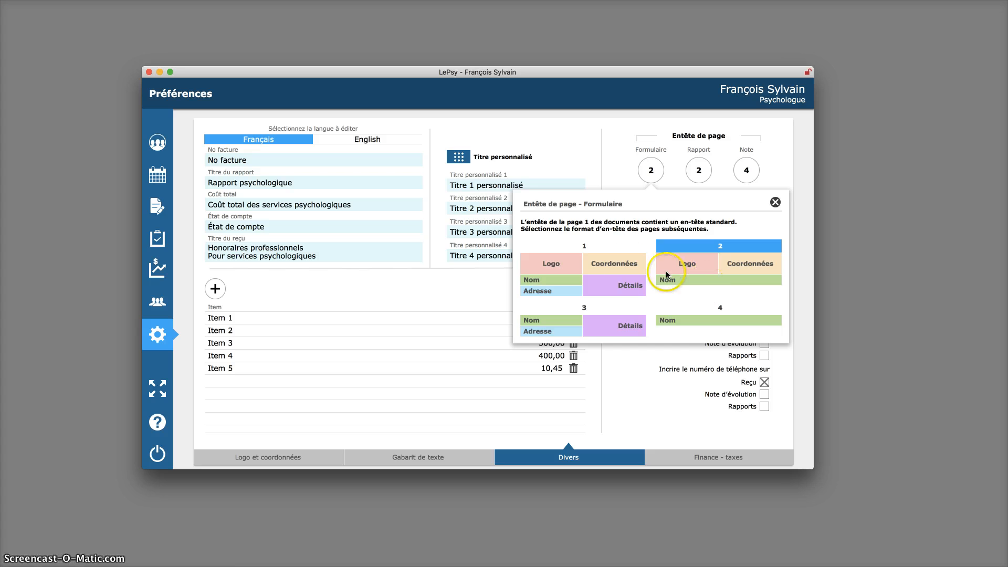
click(585, 247)
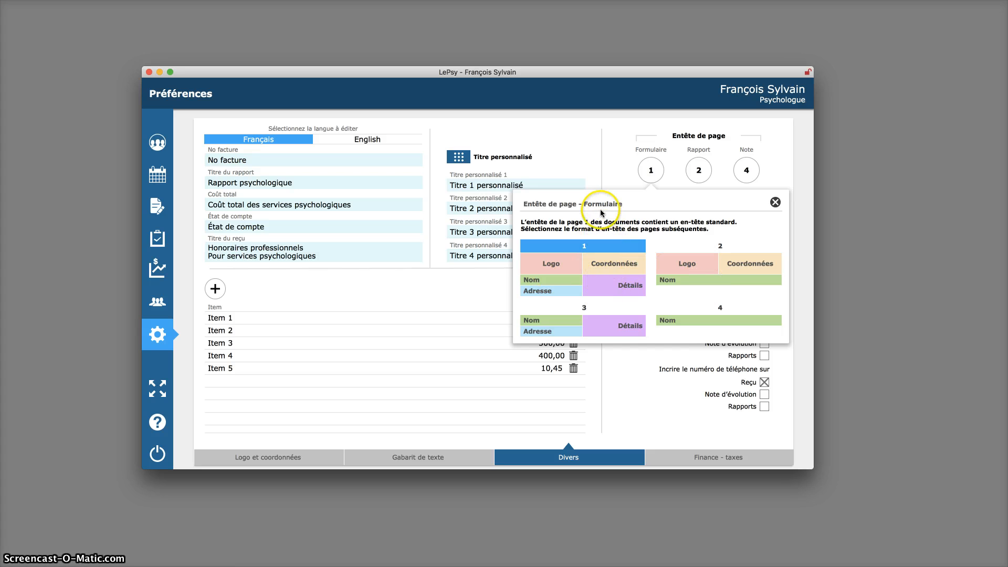
- View the page header format choices for Rapport and Note documents
click(690, 182)
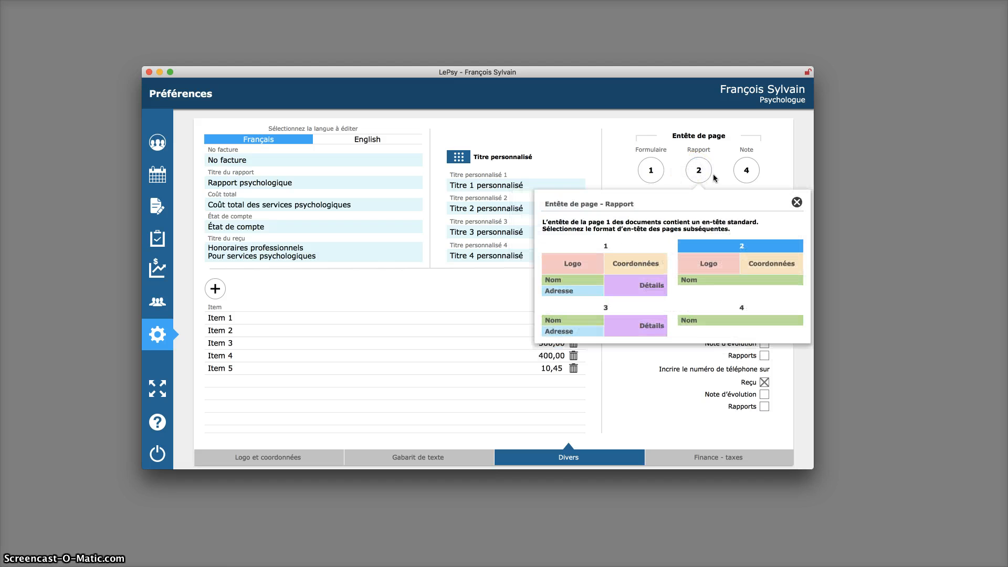
click(746, 170)
click(680, 158)
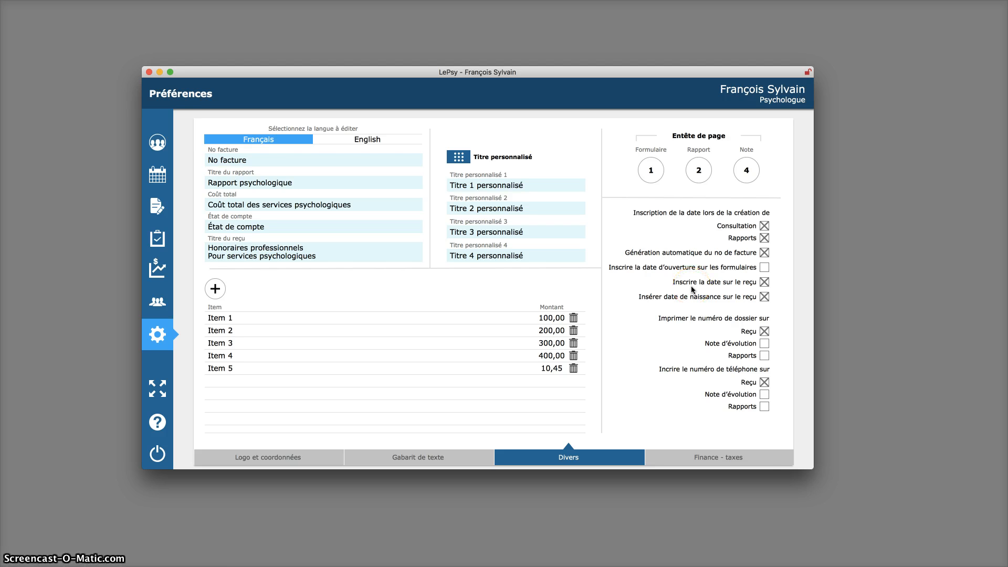
- Review the name and number fields of Taxe 1 in the finance and tax preferences
click(765, 457)
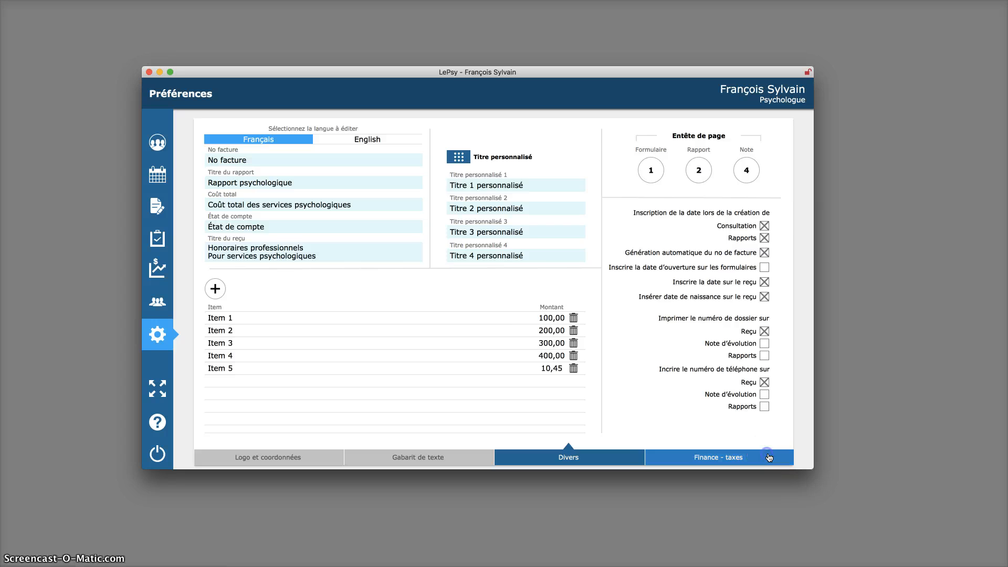
click(287, 132)
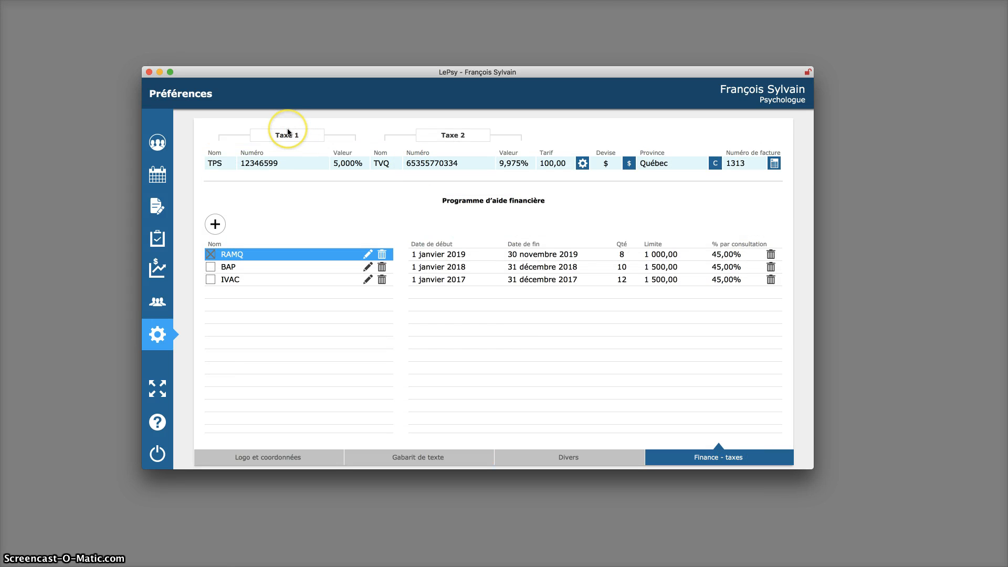
click(288, 132)
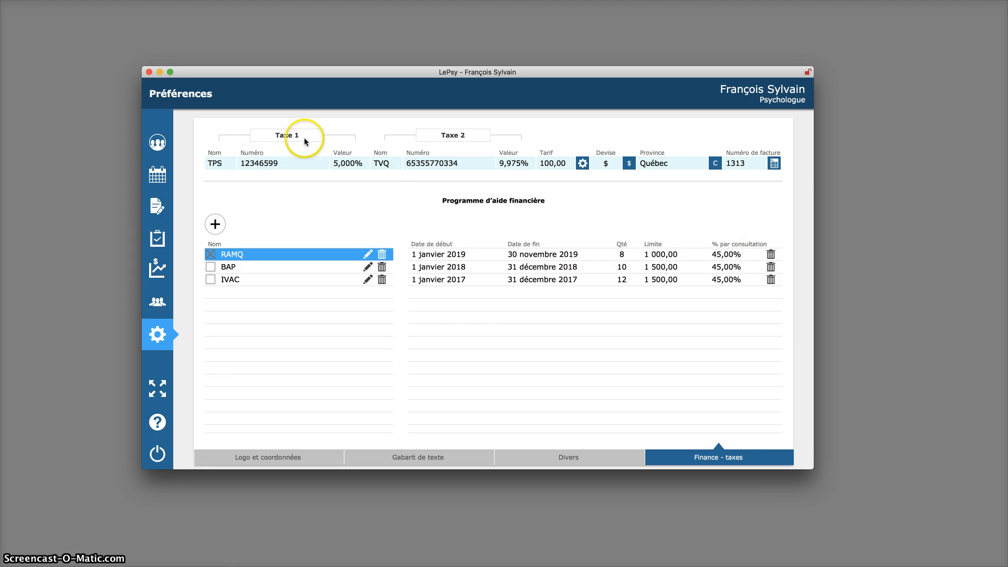
click(216, 163)
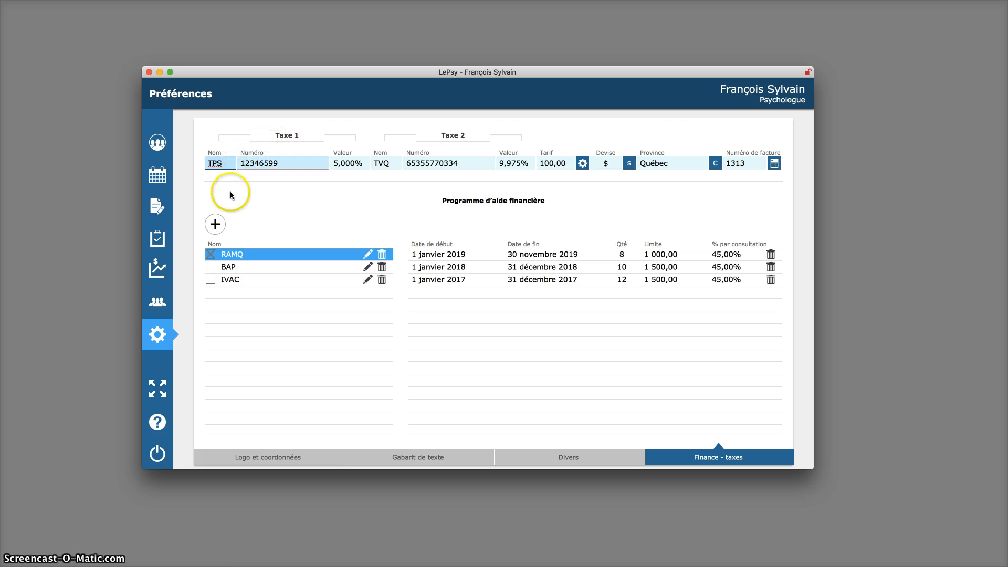
click(293, 165)
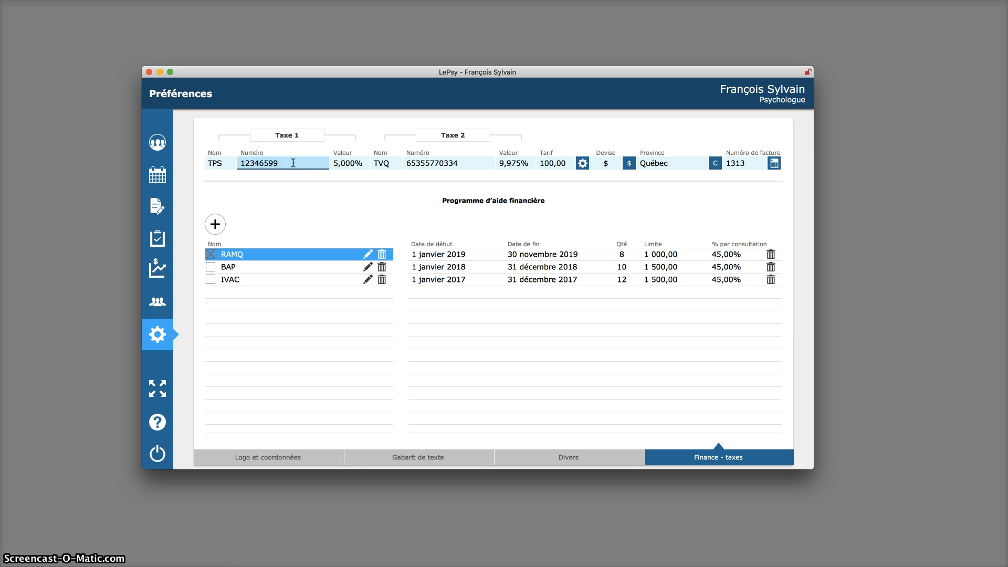
click(215, 163)
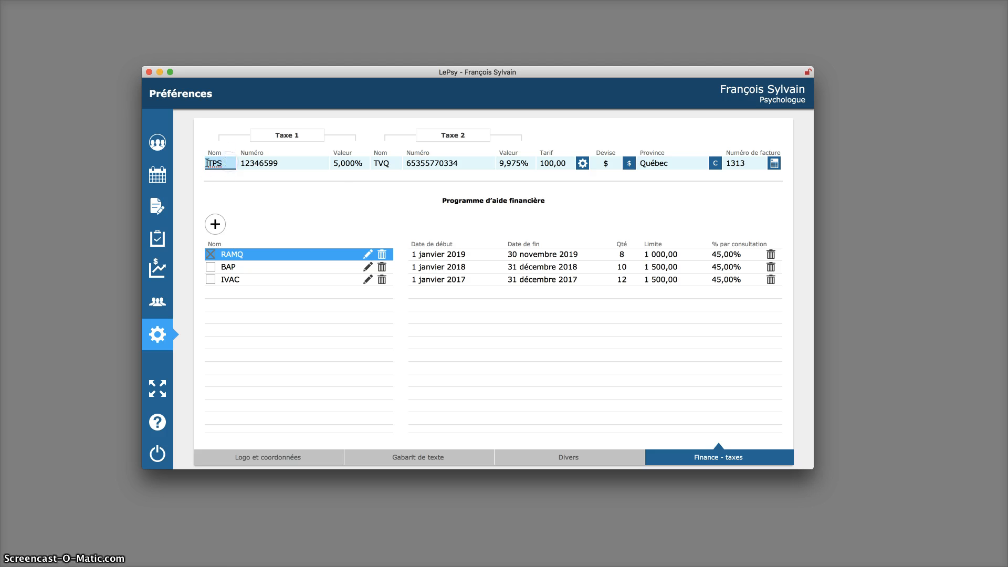
- Review the value field of Taxe 1 in the finance and tax preferences
key(Tab)
click(336, 164)
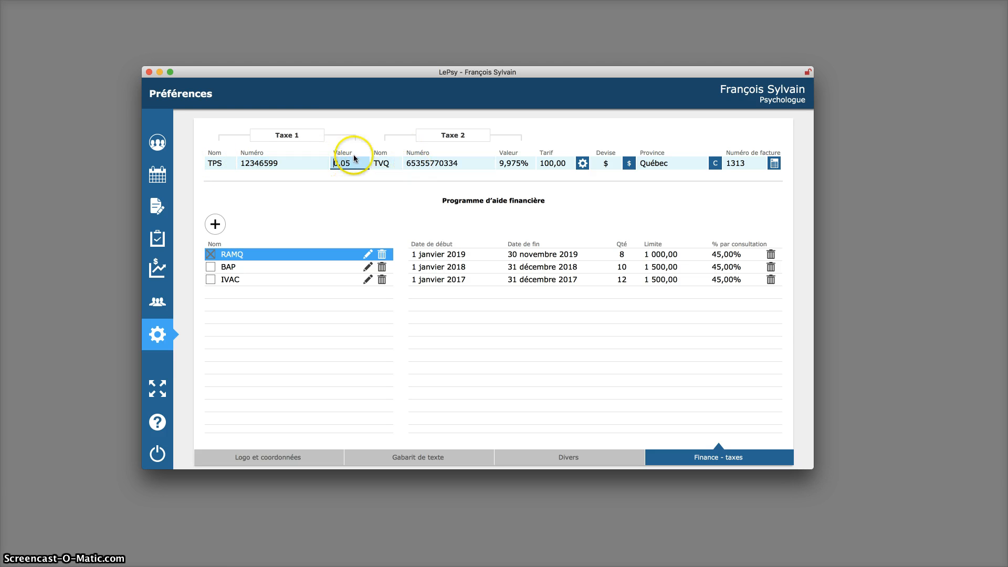
click(366, 135)
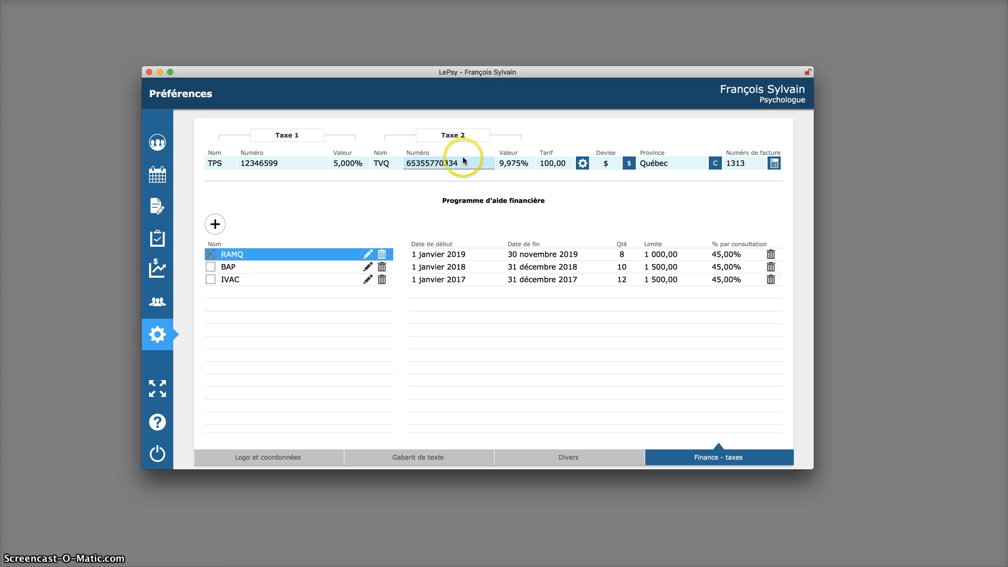
- Examine the Tarif field and its details option for billing by the minute (Facturation à la minute)
click(551, 163)
drag(564, 162, 524, 163)
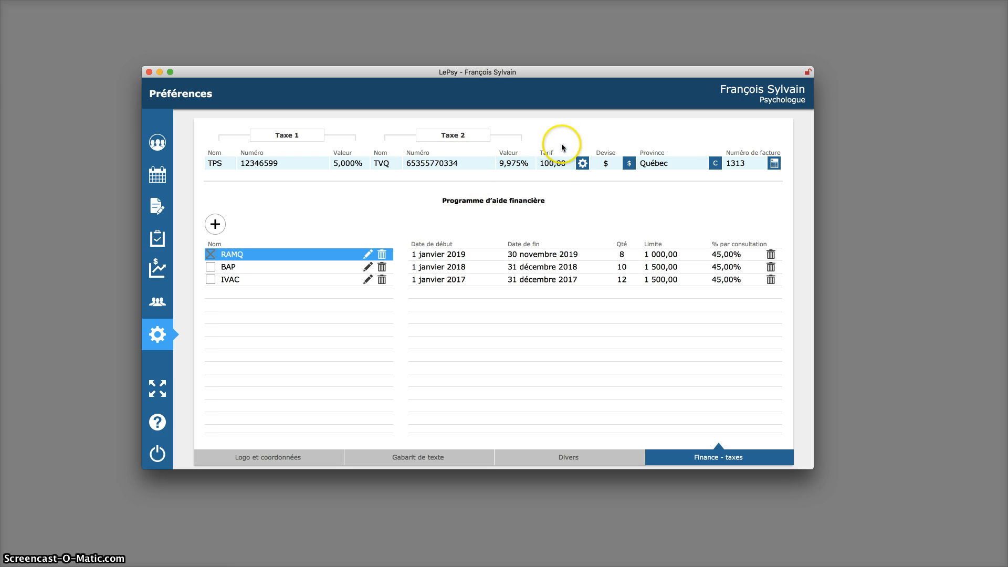
click(558, 161)
drag(561, 162, 532, 160)
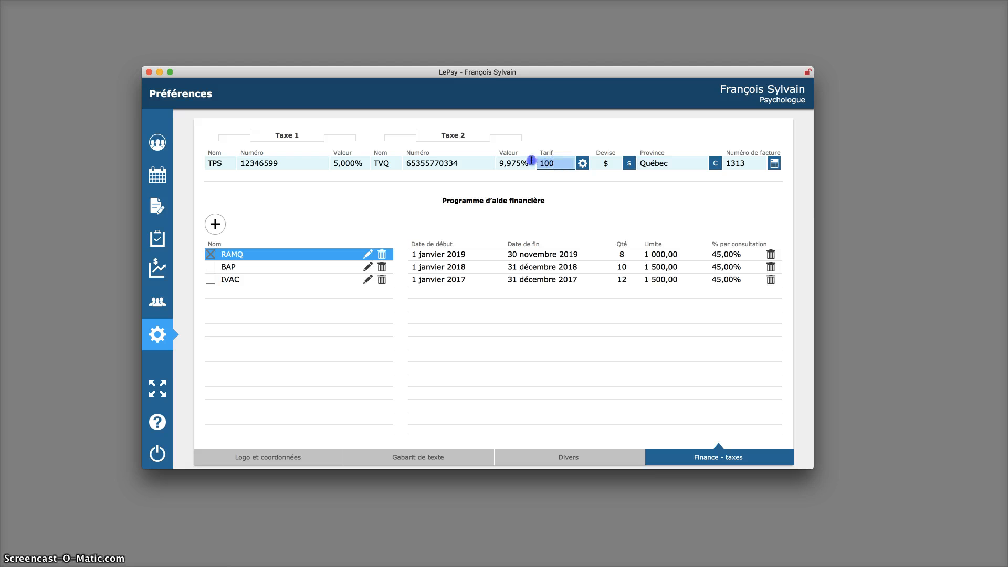
click(580, 163)
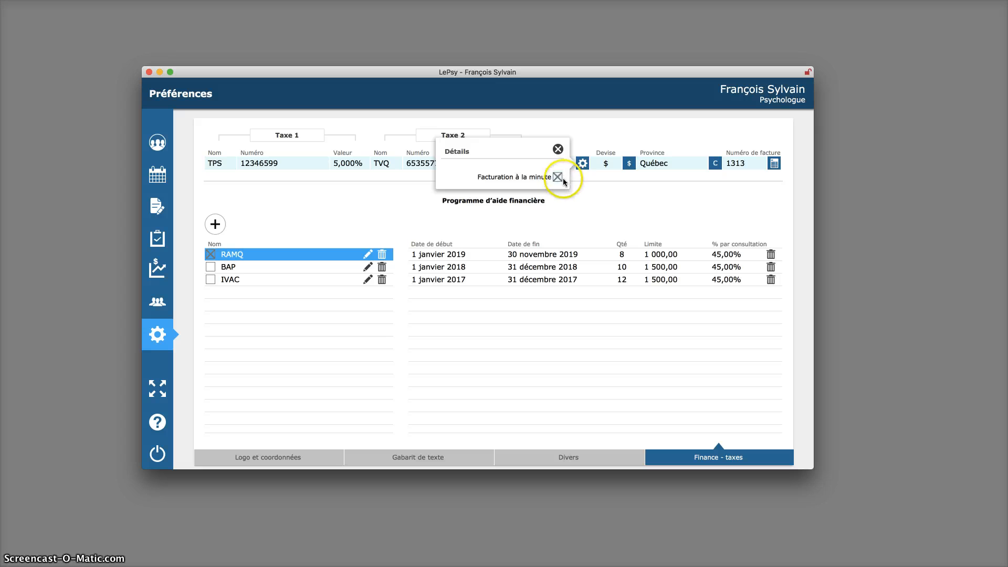
click(604, 147)
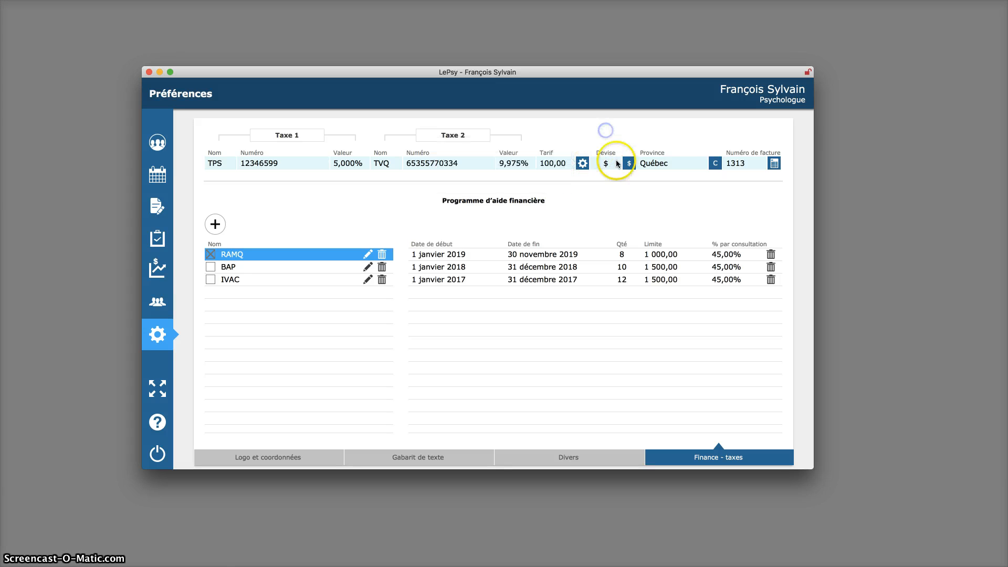
- View the available currency symbols and select the 125,95 $ format with the symbol after the amount
click(604, 165)
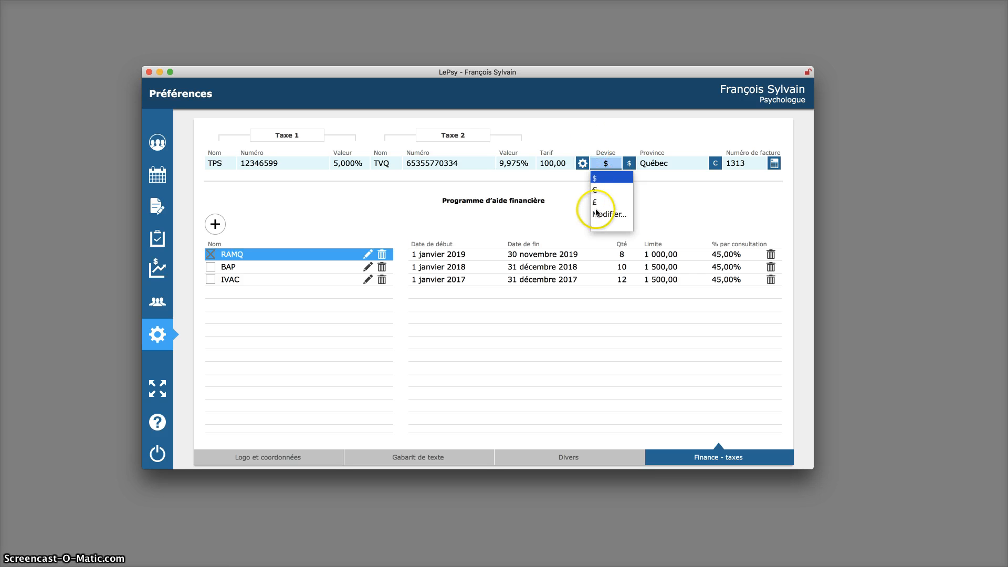
click(594, 125)
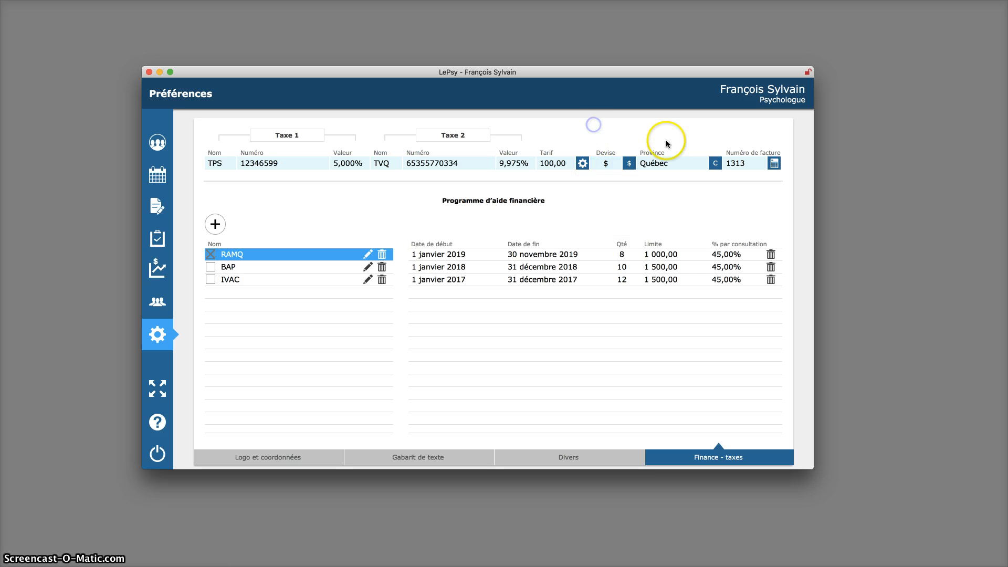
click(632, 165)
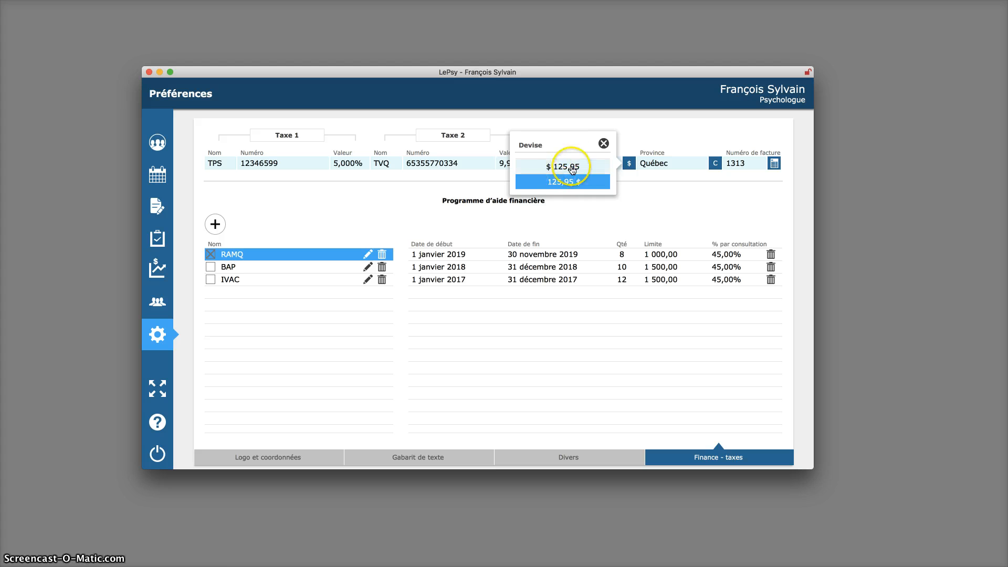
click(568, 184)
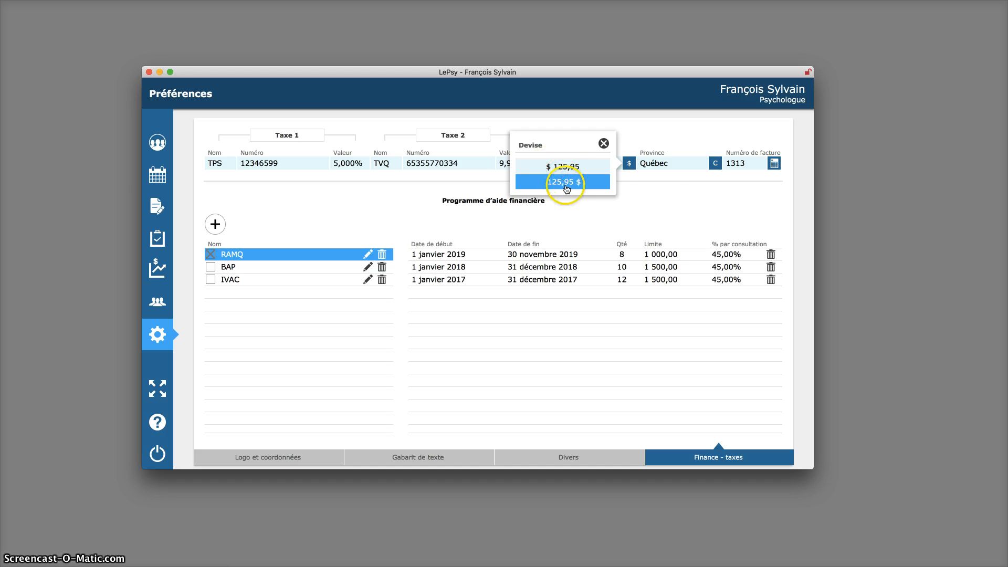
click(604, 143)
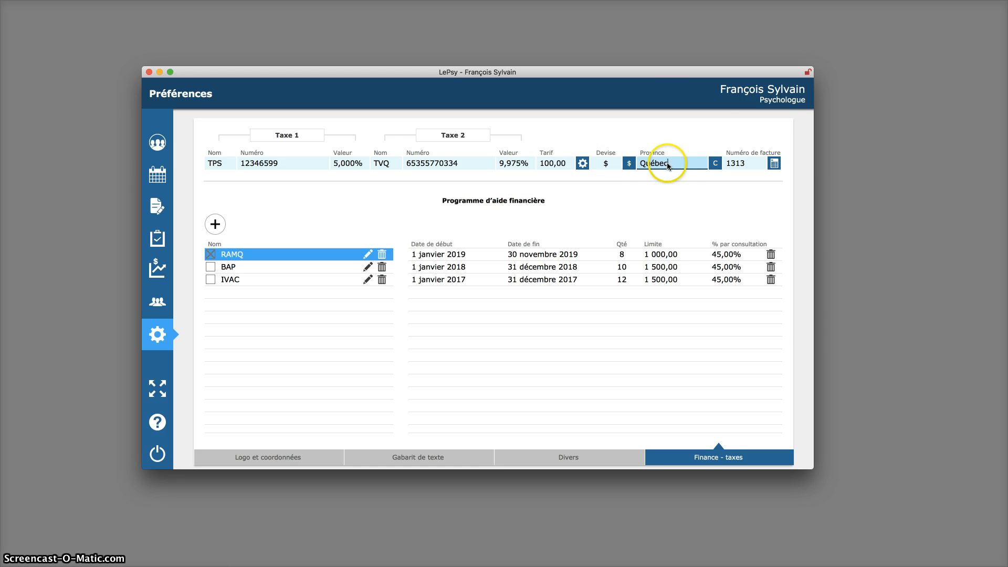
- Review the Province field and the default client type setting (Type de client par défaut)
click(612, 160)
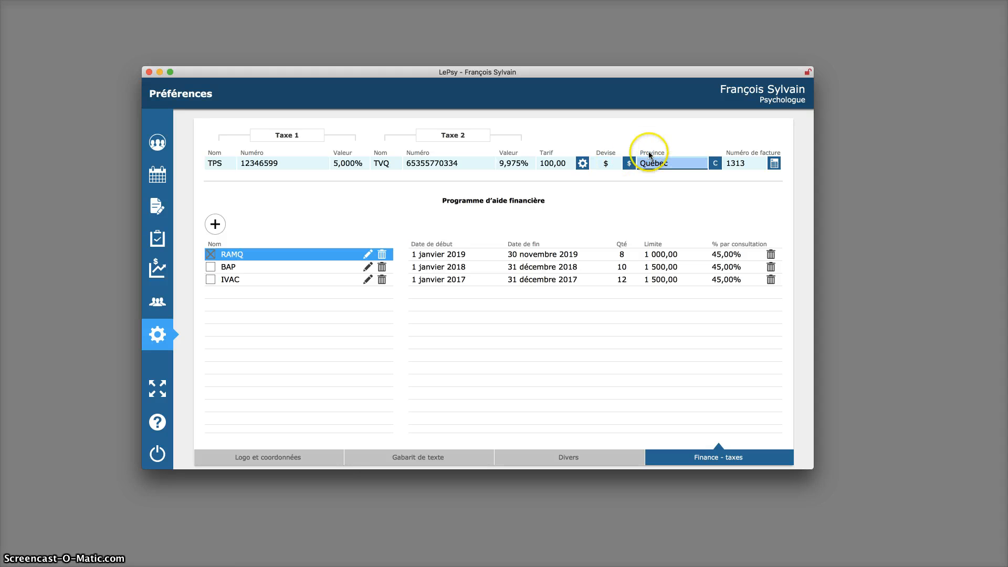
click(714, 163)
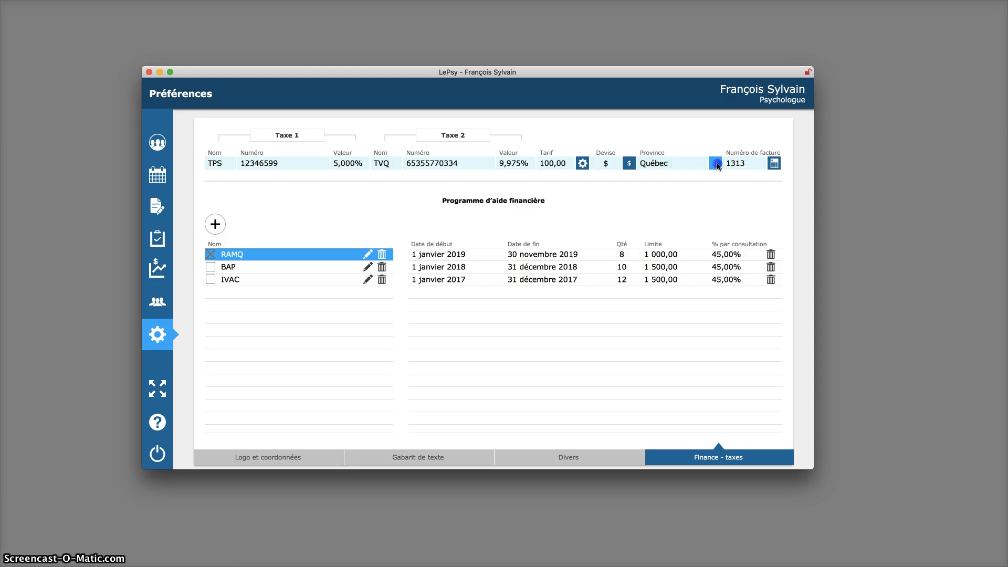
click(670, 134)
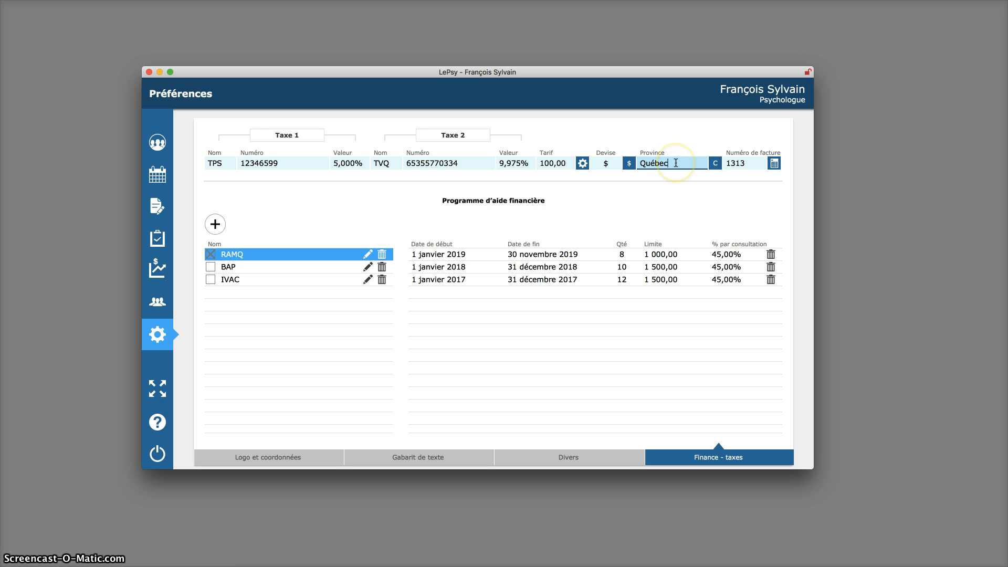
click(714, 165)
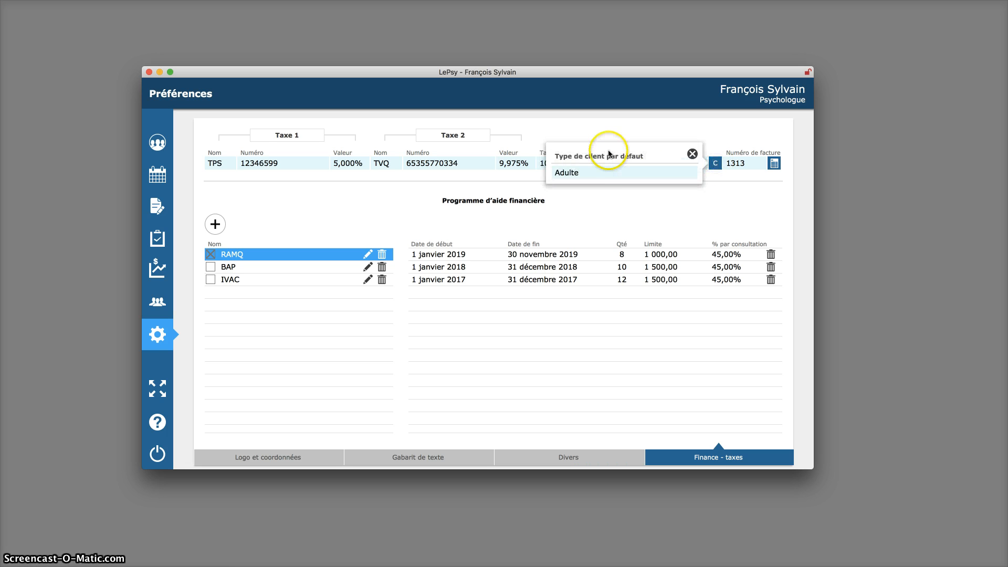
click(607, 169)
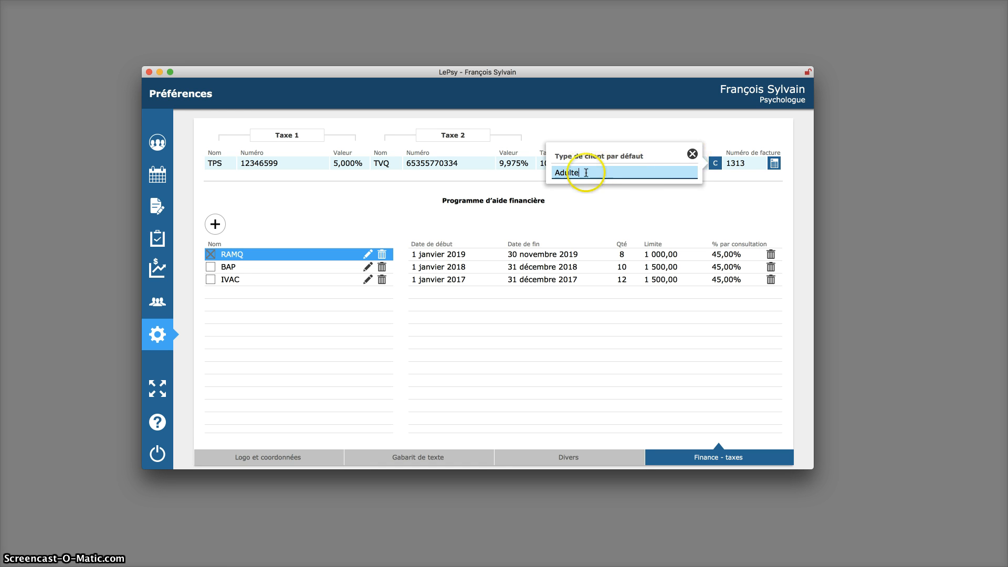
click(587, 172)
drag(587, 172, 547, 172)
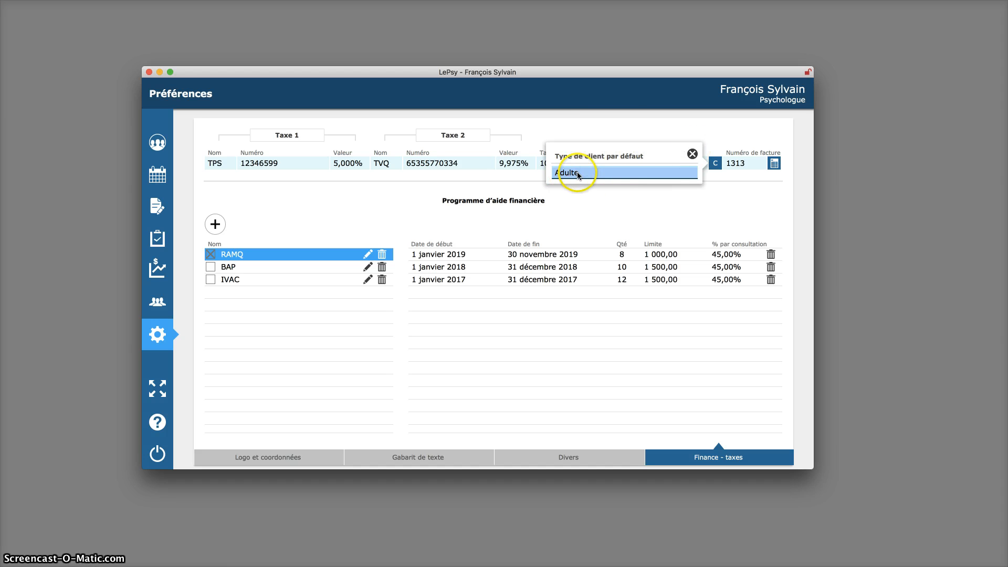
click(692, 154)
- Review the invoice number field (Numéro de facture)
click(759, 160)
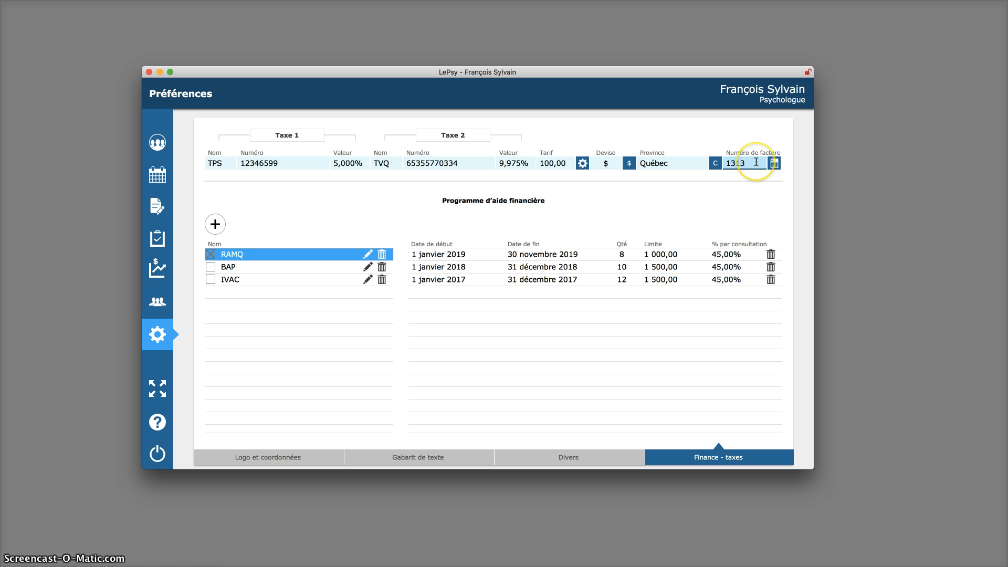
click(754, 162)
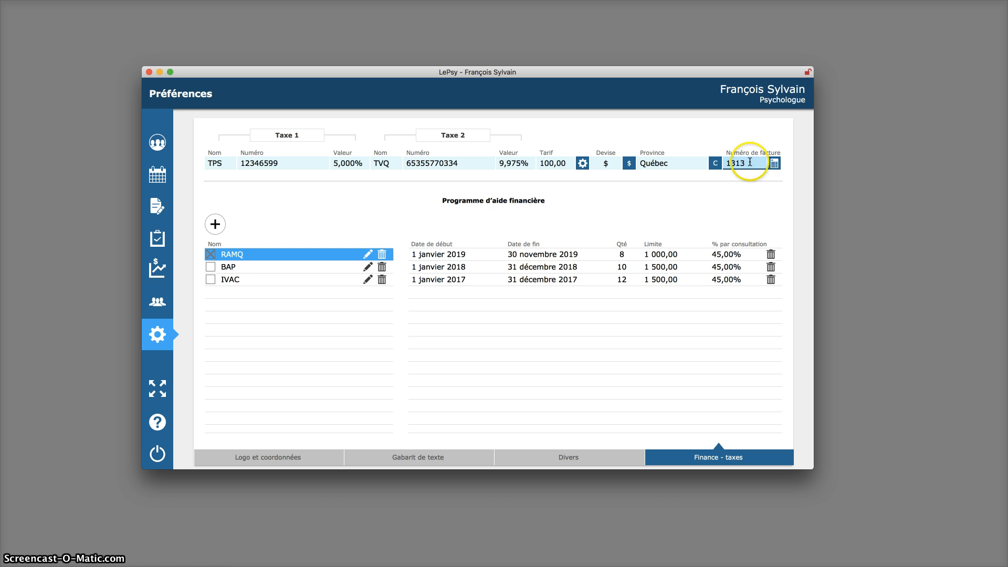
double_click(758, 165)
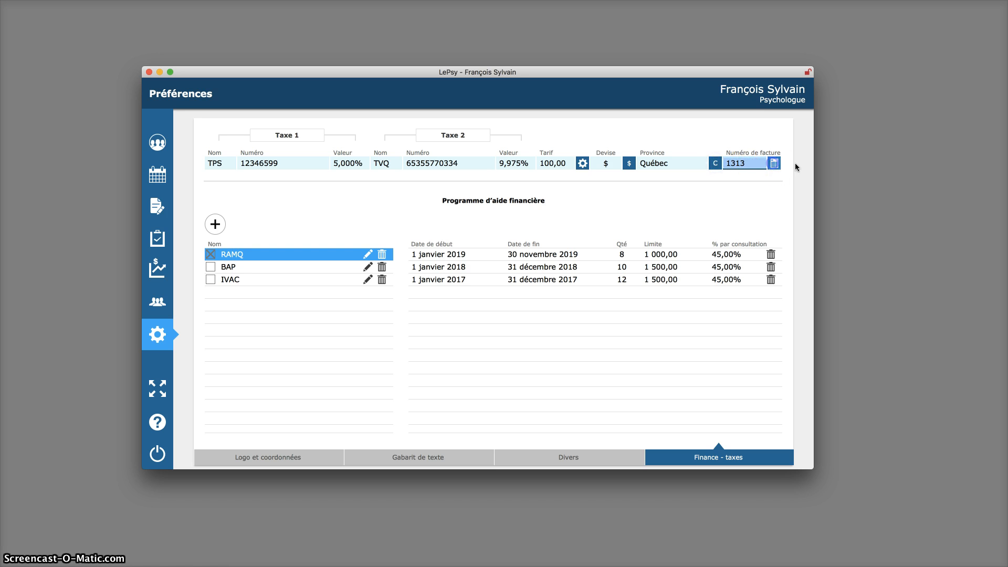
- Examine the invoice note fields for the client and for the financial aid programme, and close them
click(774, 164)
click(577, 127)
click(572, 136)
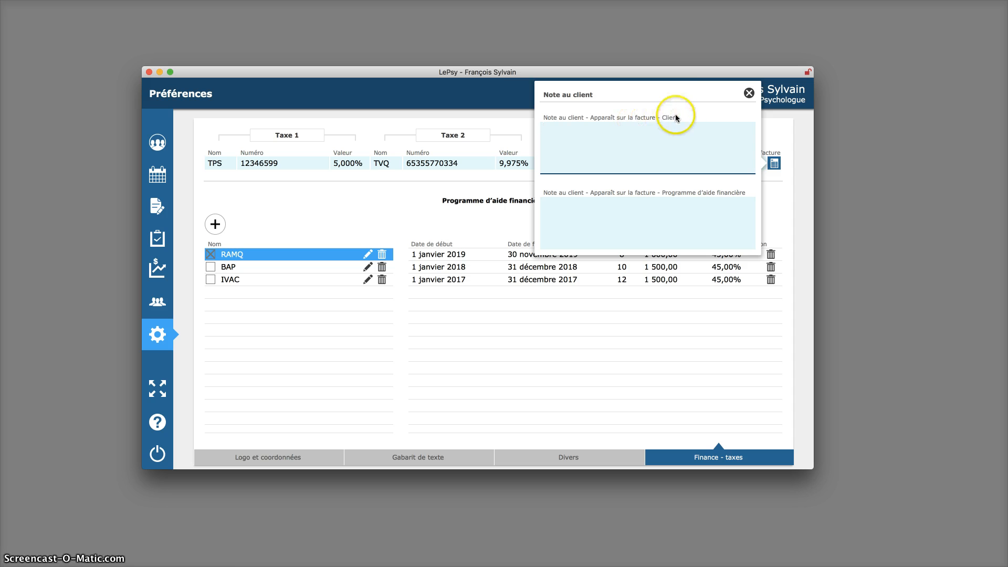
click(633, 208)
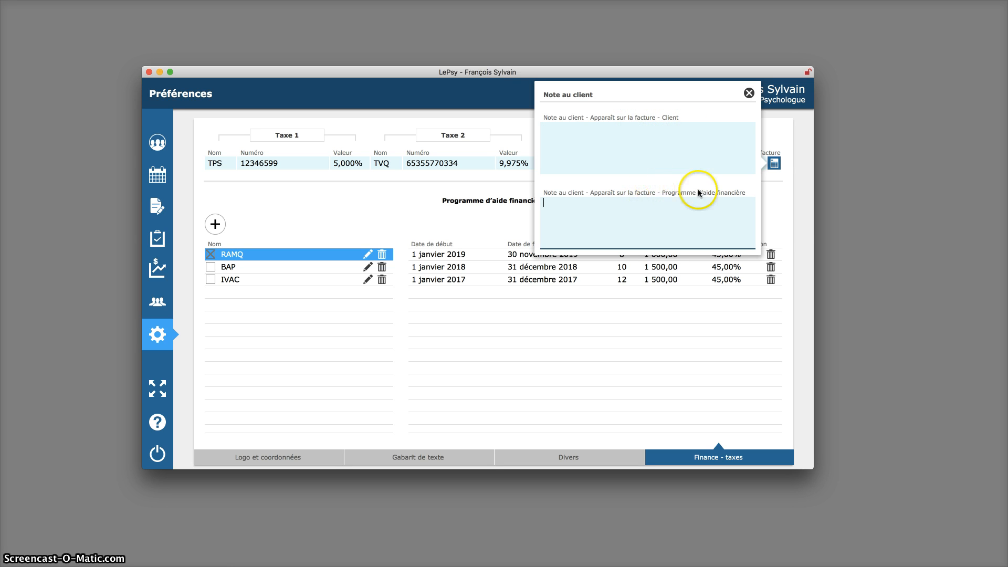
click(597, 151)
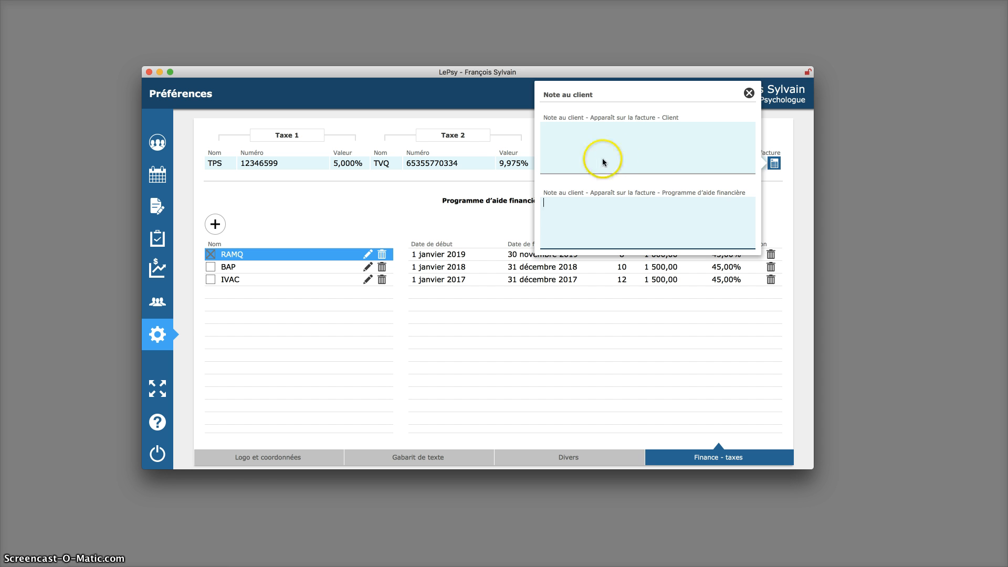
click(748, 93)
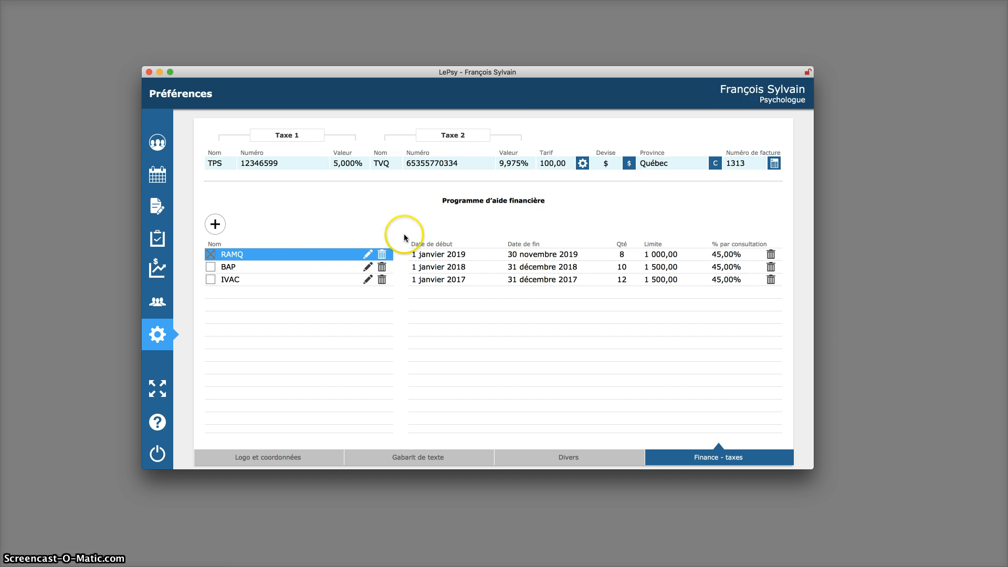
- View the periods of the BAP and RAMQ financial aid programmes and open the BAP name for editing
click(290, 269)
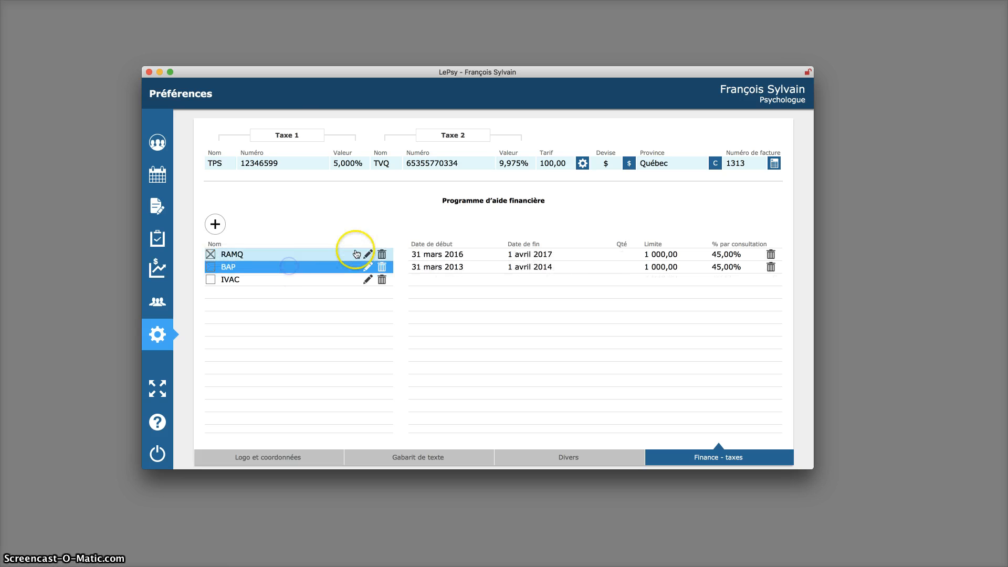
click(302, 256)
click(214, 223)
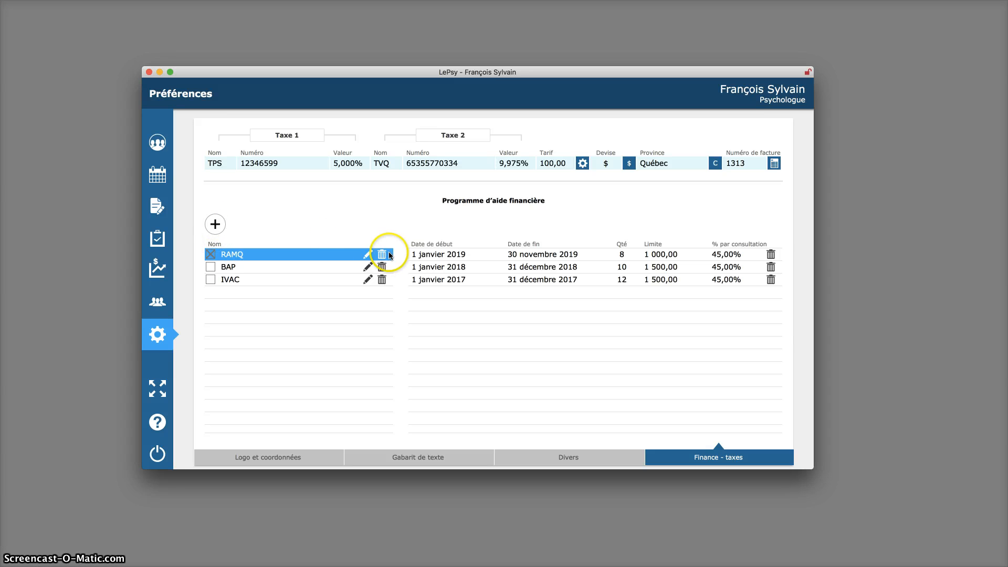
click(365, 268)
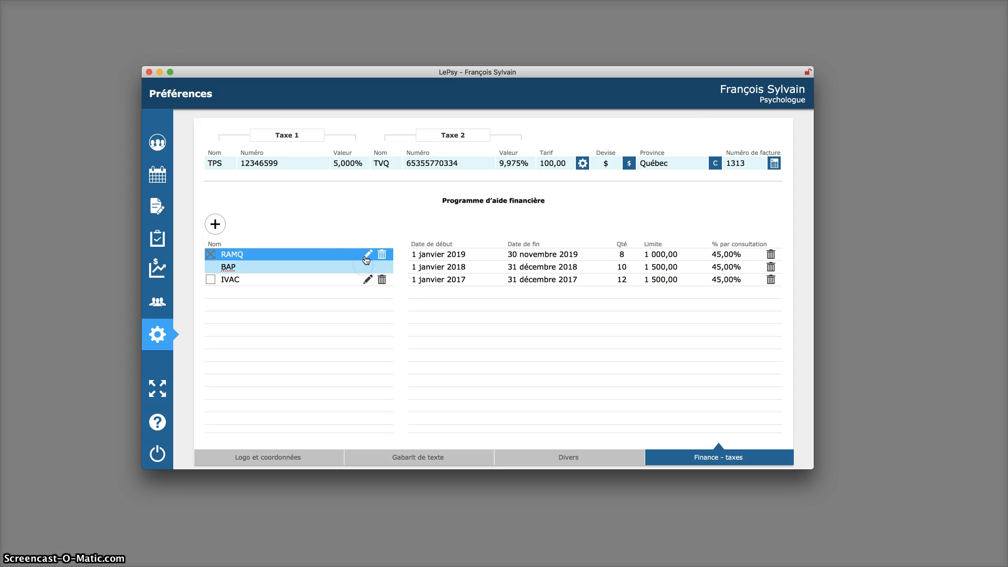
click(308, 256)
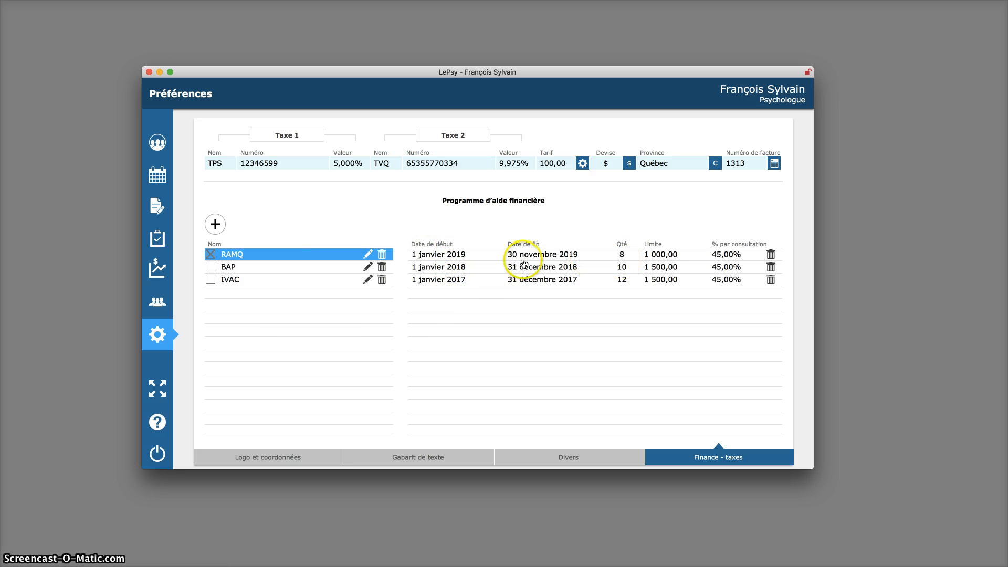
- Add a period to the RAMQ programme starting 1 janvier 2020 and ending 31 décembre 2020
click(558, 257)
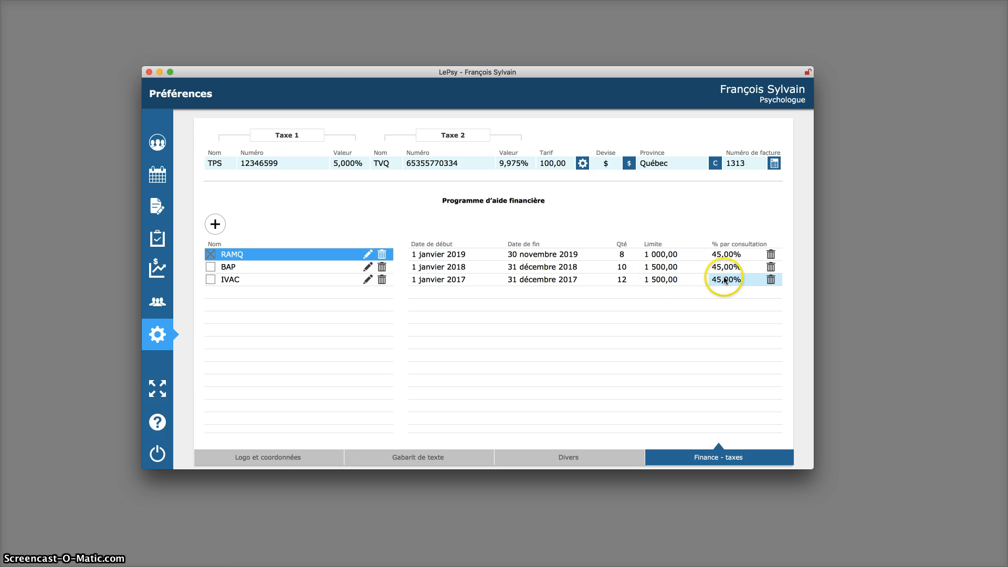
click(450, 293)
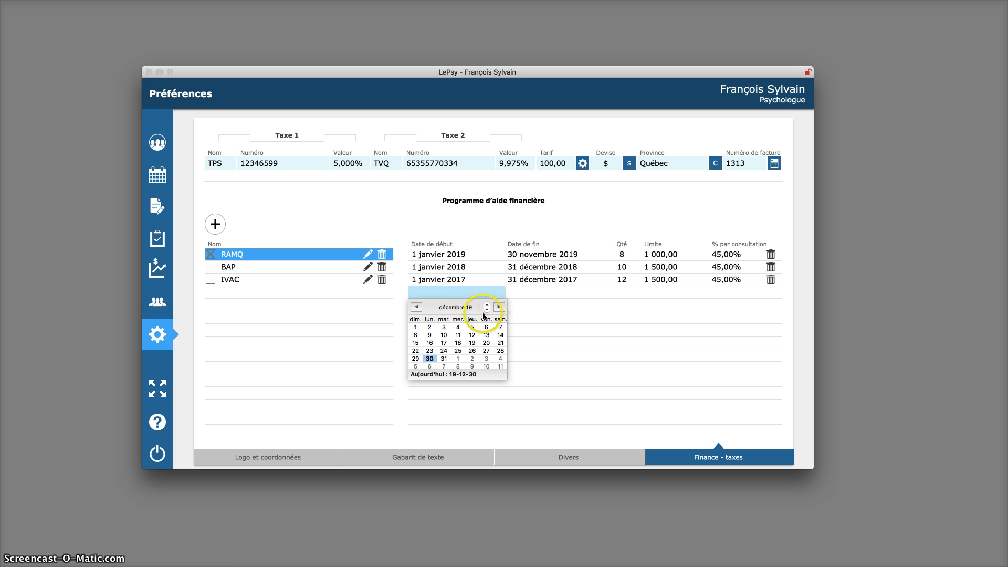
click(458, 358)
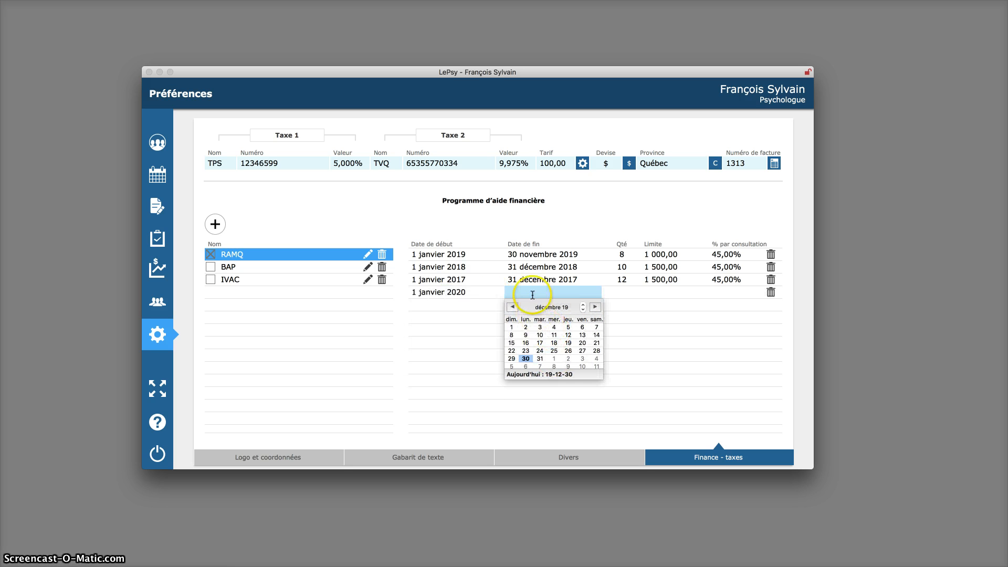
click(595, 307)
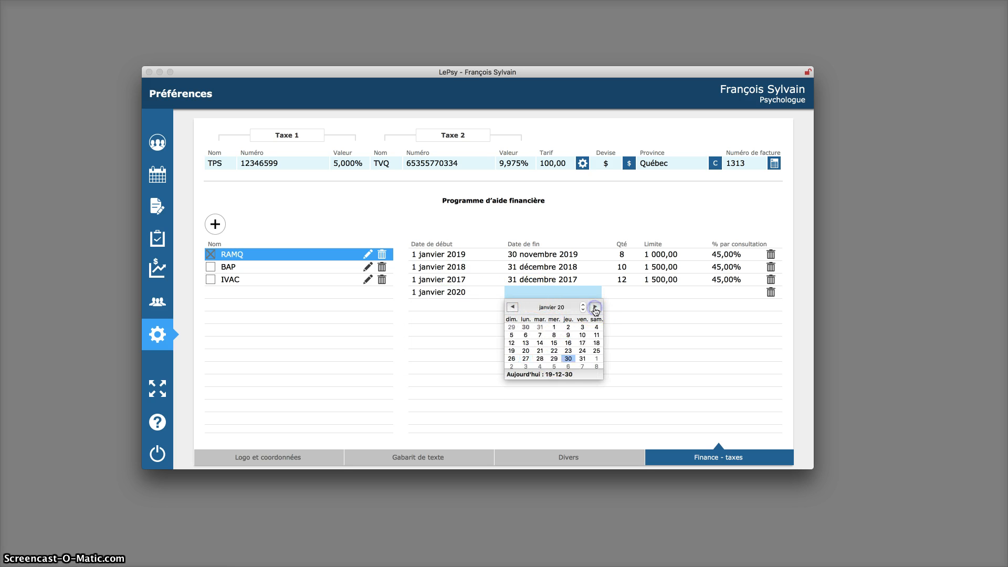
click(512, 307)
click(583, 306)
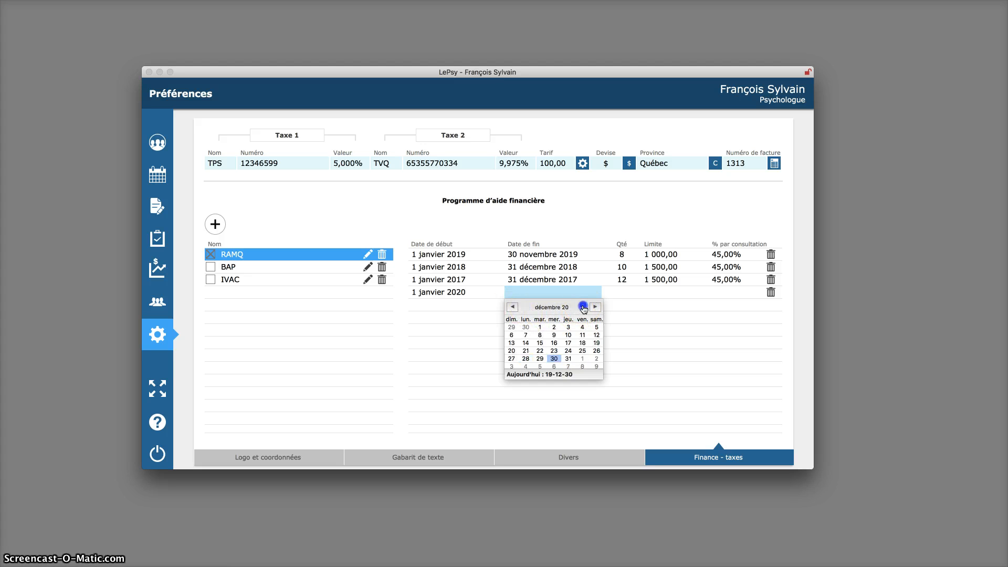
click(568, 359)
key(Tab)
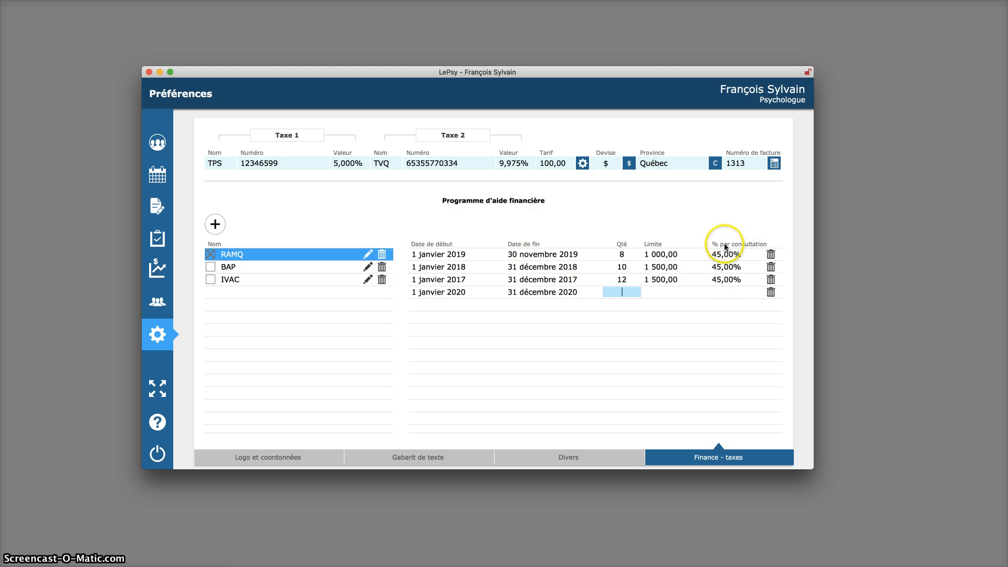
click(631, 221)
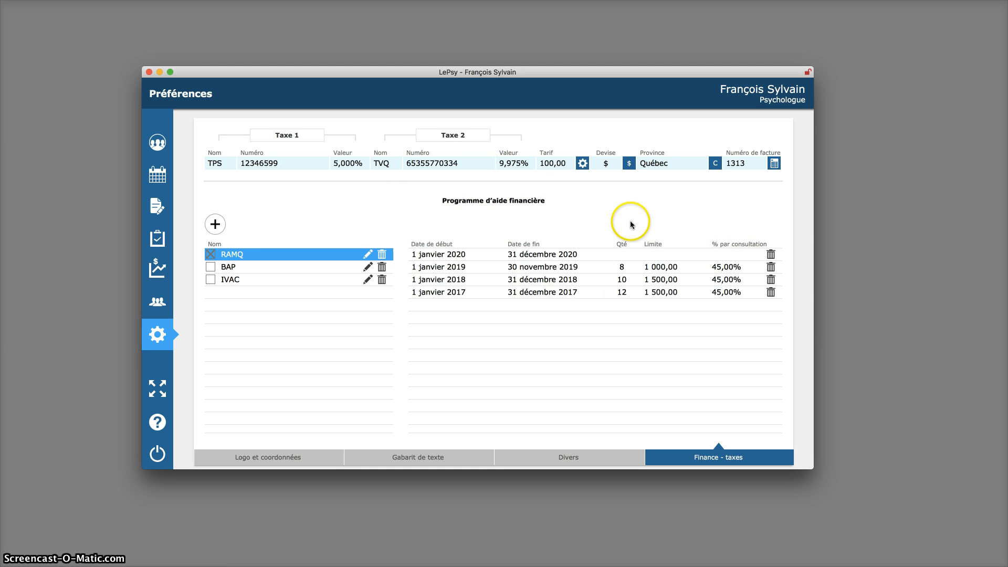
click(673, 267)
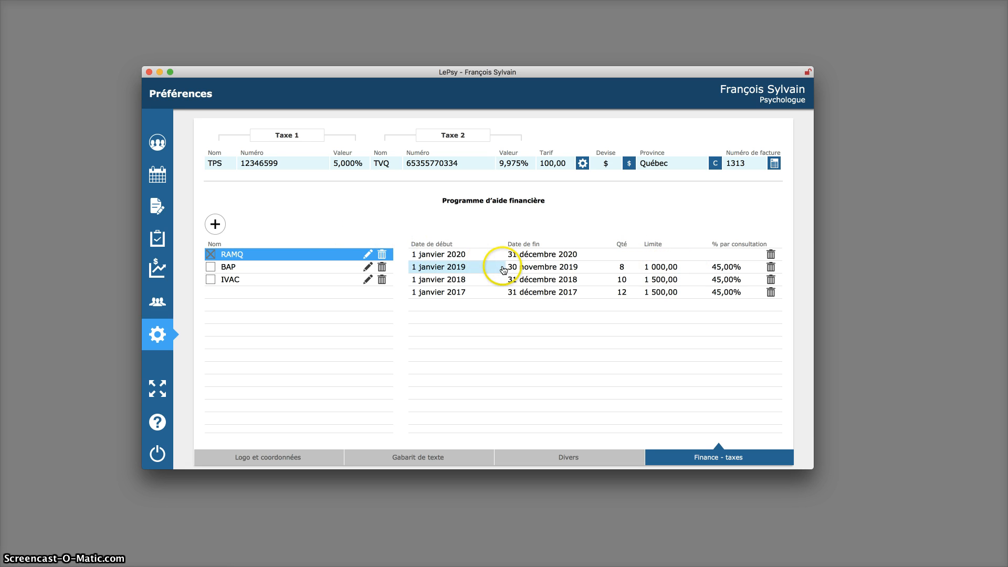
- Return through the Divers and Gabarit de texte preferences to Logo et coordonnées and view the contact details for reports and receipts
click(556, 456)
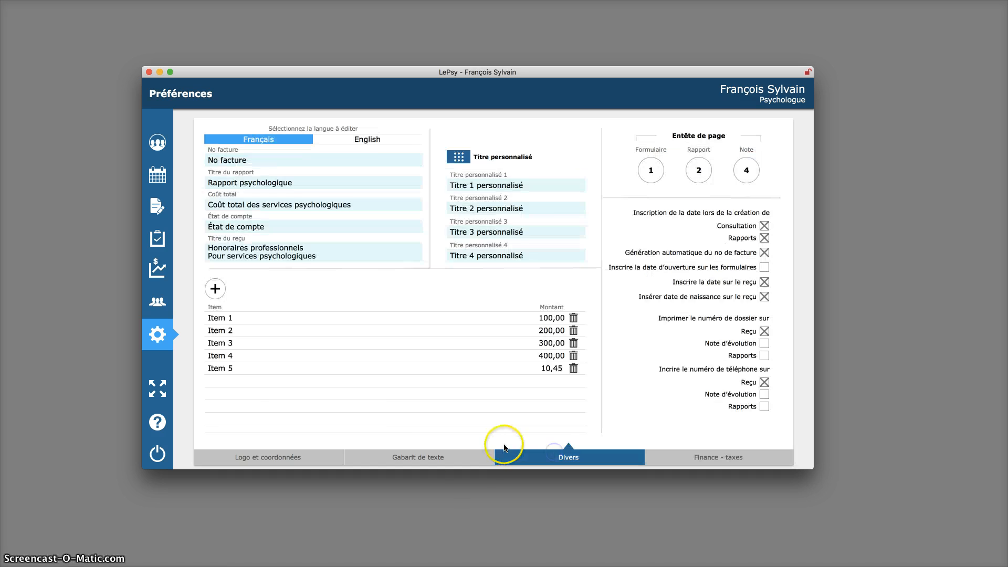
click(413, 455)
click(321, 458)
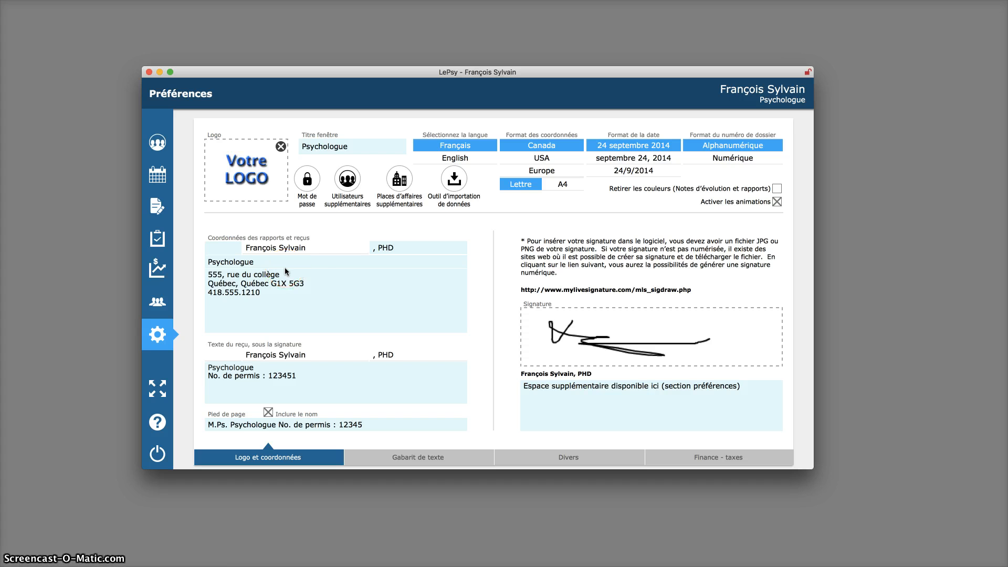
click(303, 280)
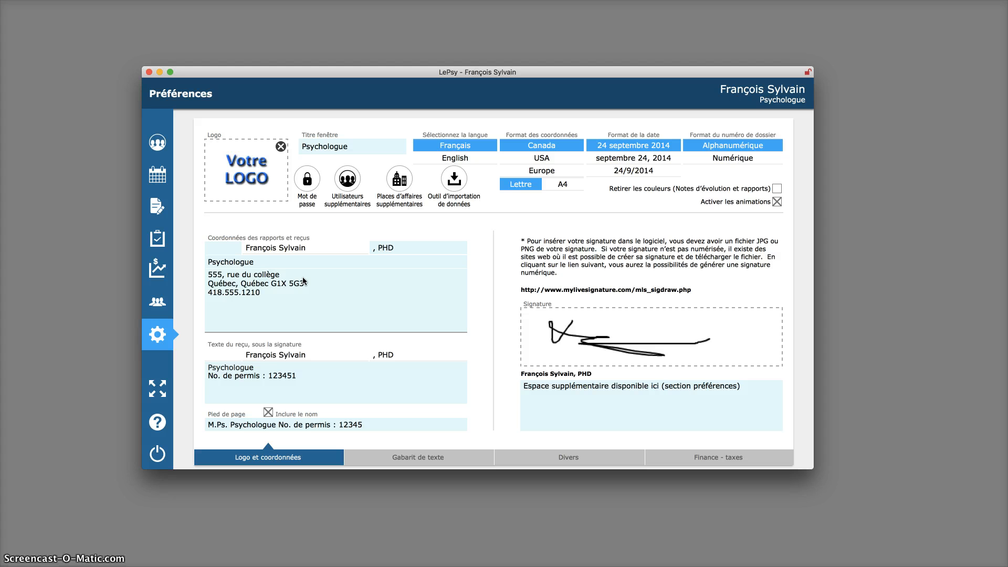
click(311, 280)
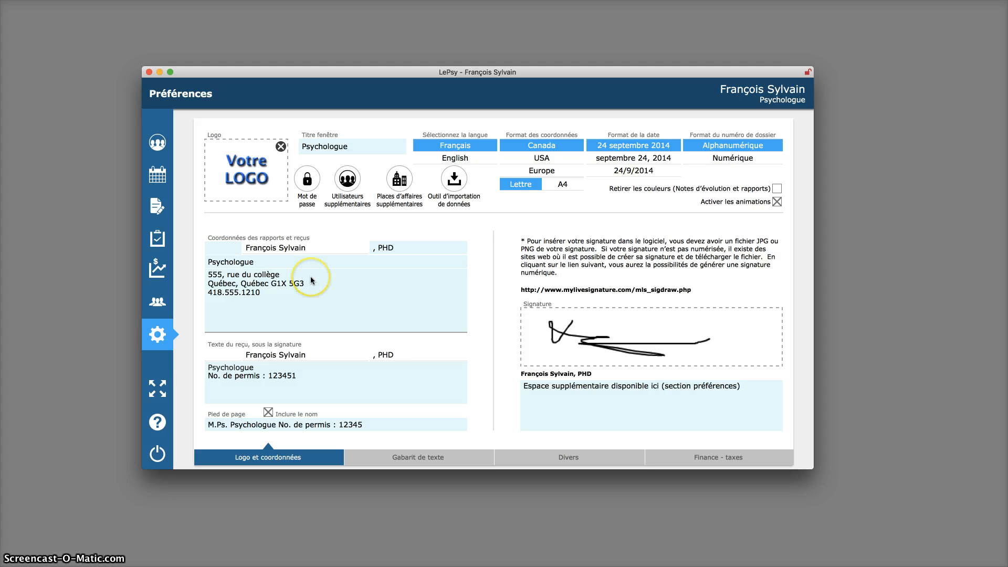